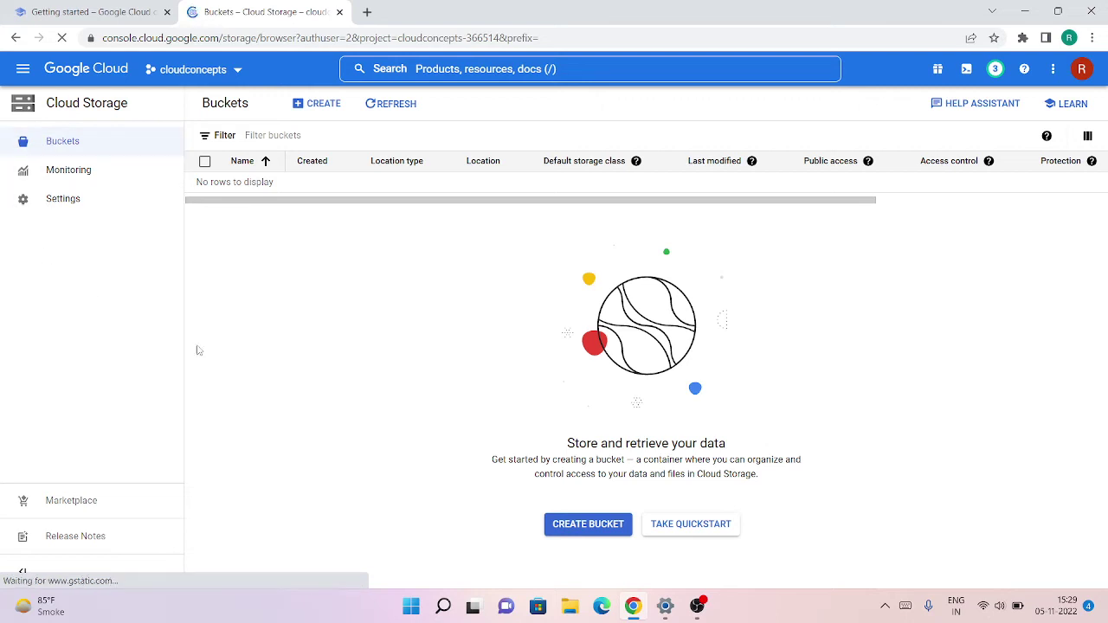
Start creating a storage bucket and try the name test.
left_click(304, 117)
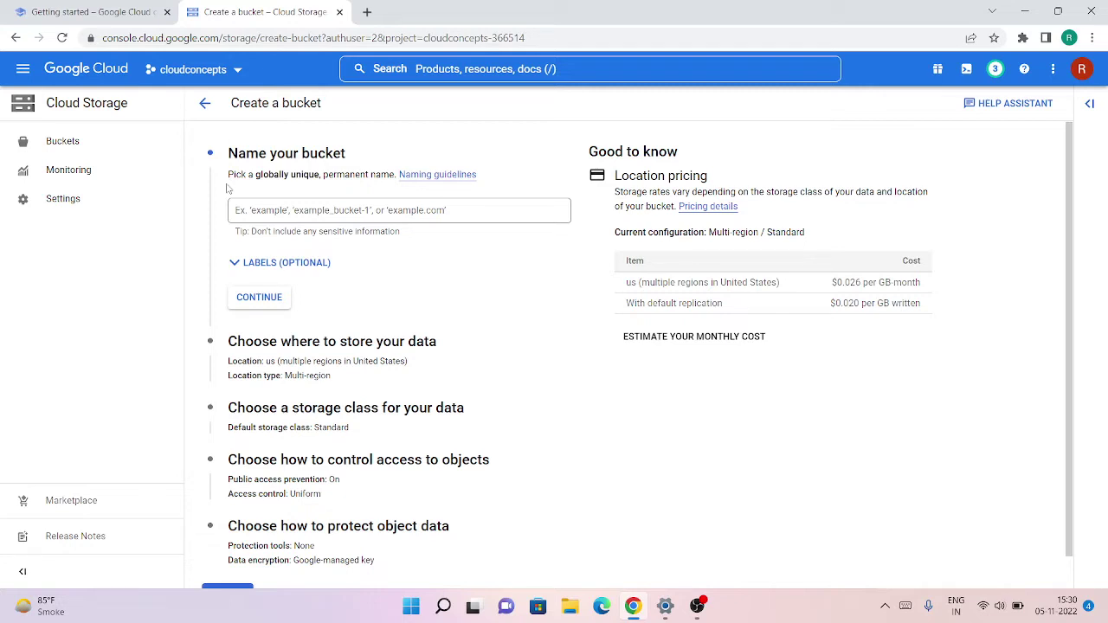
left_click(252, 209)
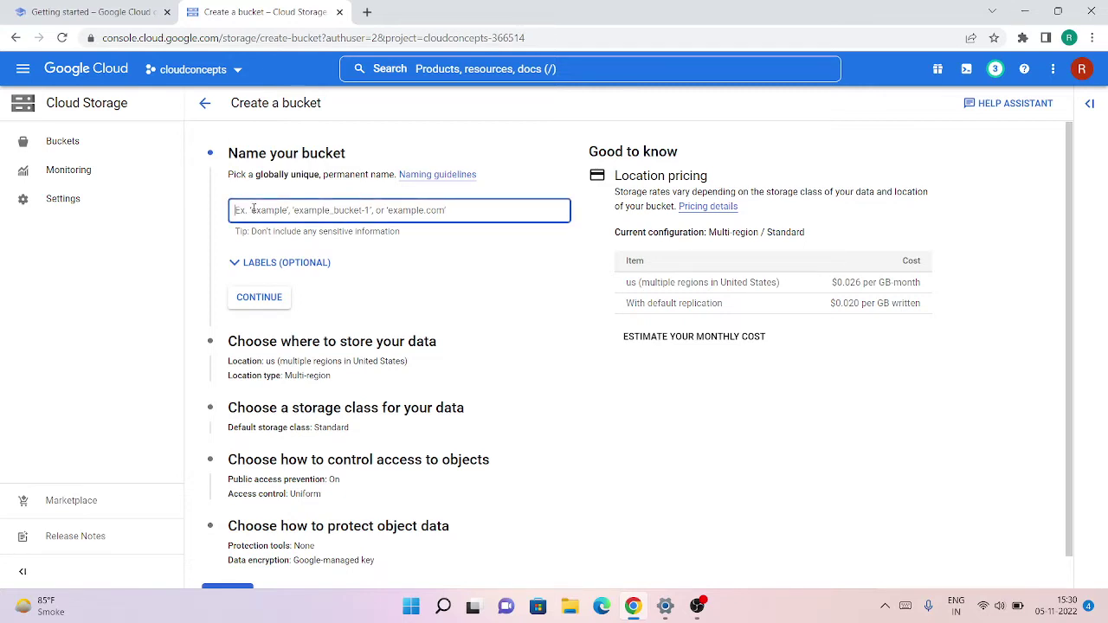
type("tech")
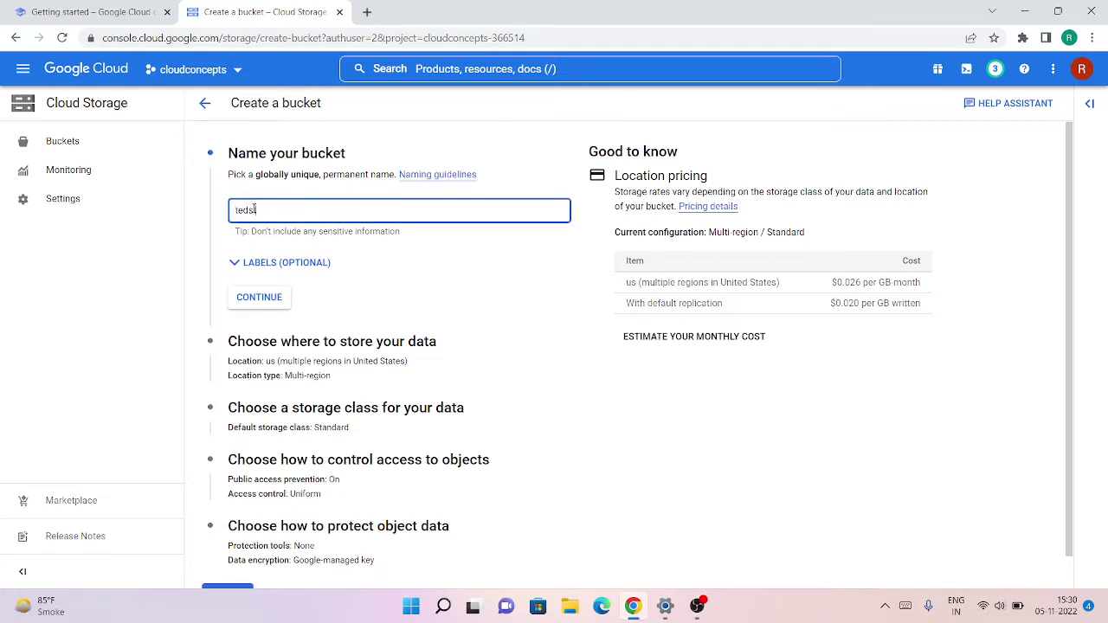
key("BackSpace")
type("st")
left_click(279, 302)
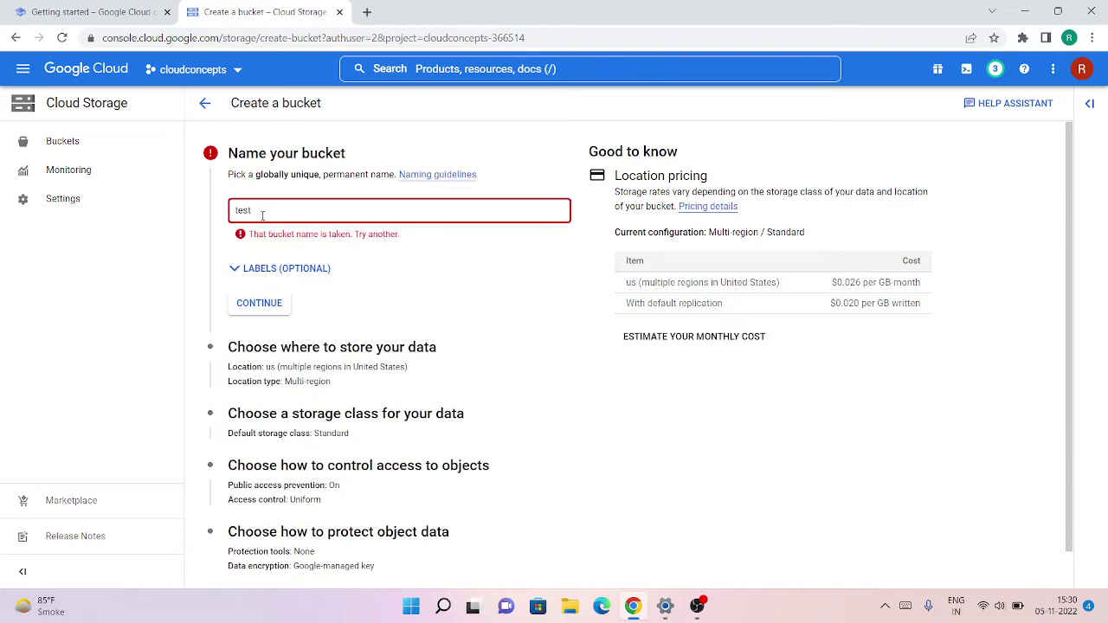
Replace the bucket name with google and extend it to googlecloud-.
double_click(262, 215)
key("BackSpace")
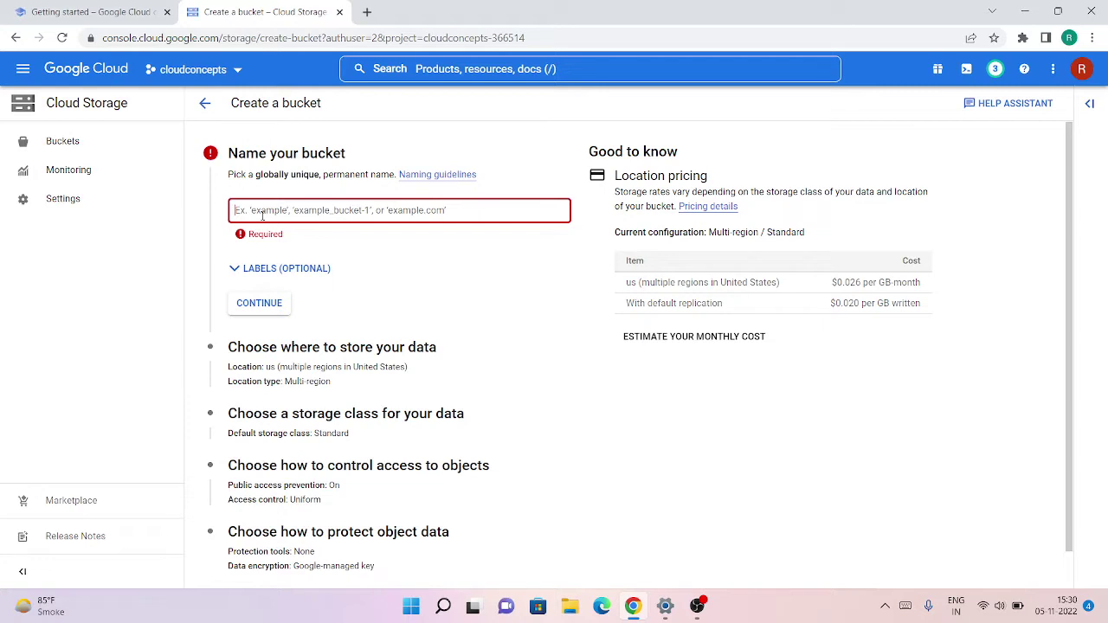
type("goo")
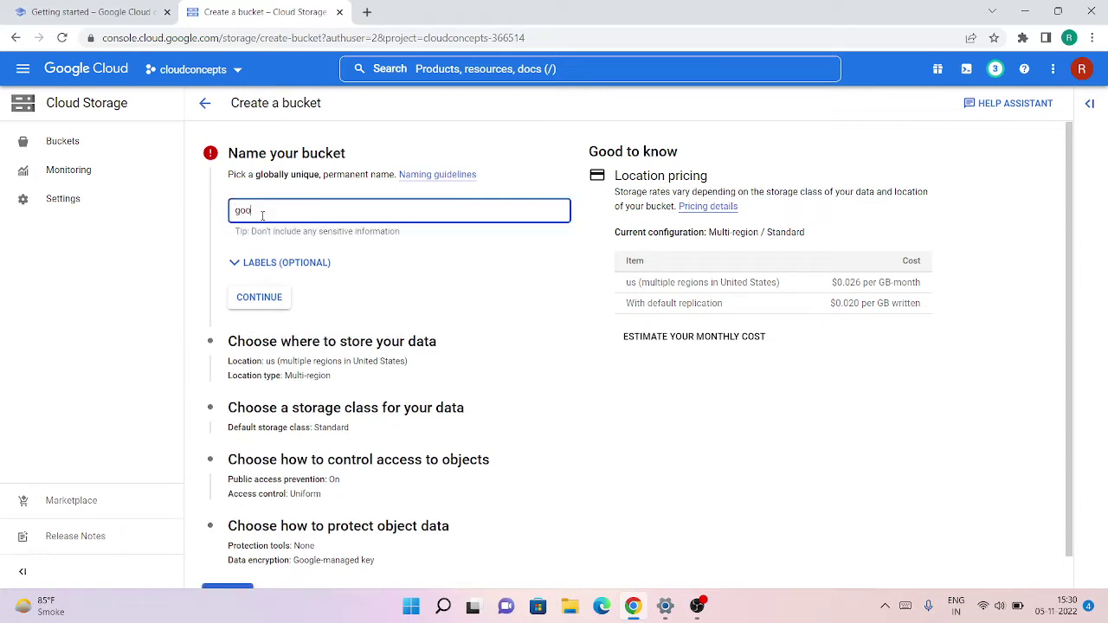
type("gle")
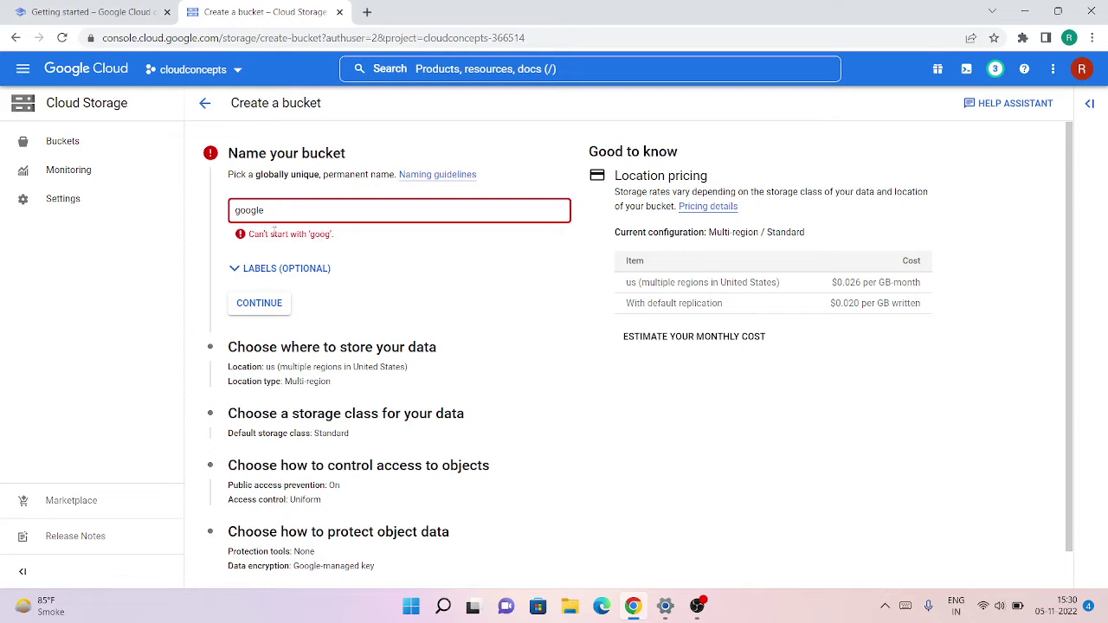
double_click(269, 218)
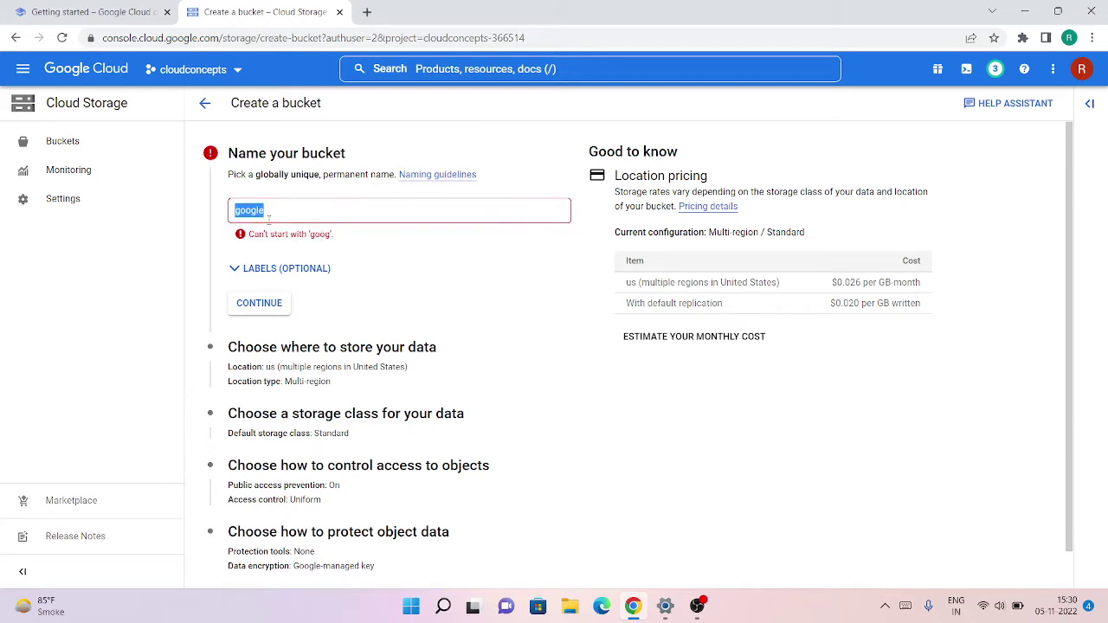
left_click(269, 219)
type("cloud-")
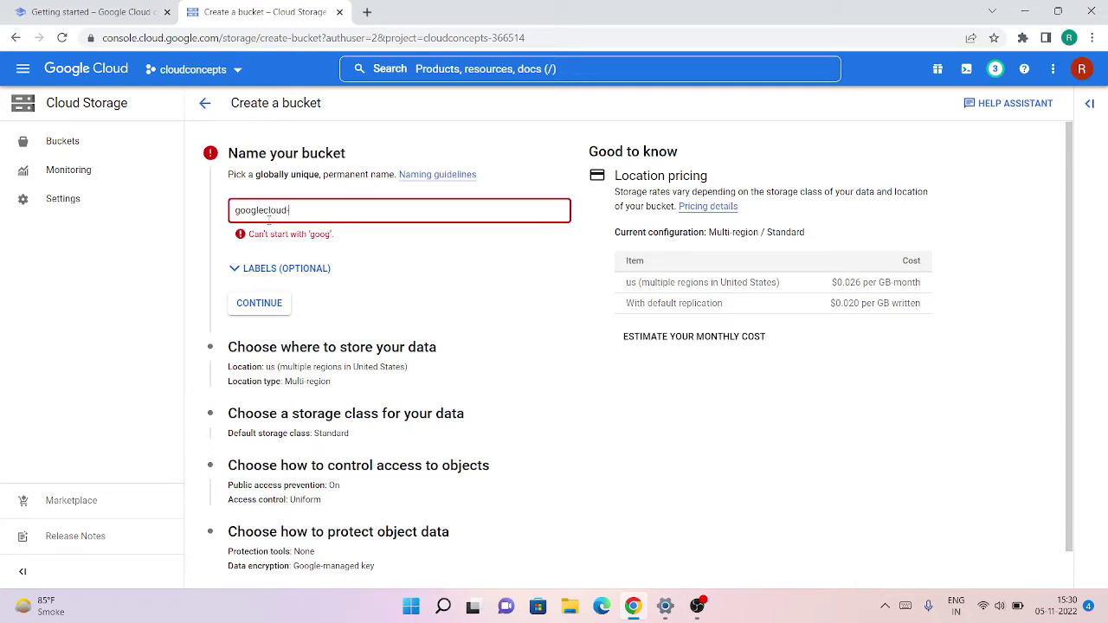
Replace the whole bucket name with cloudconce.
key("ctrl+a")
type("clo")
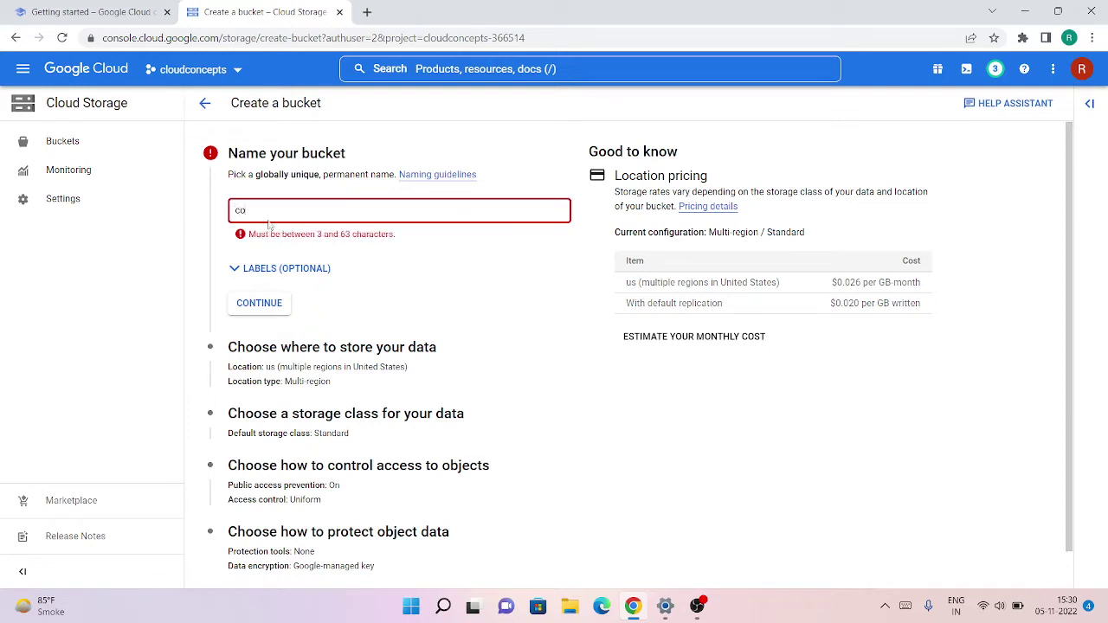
type("ud")
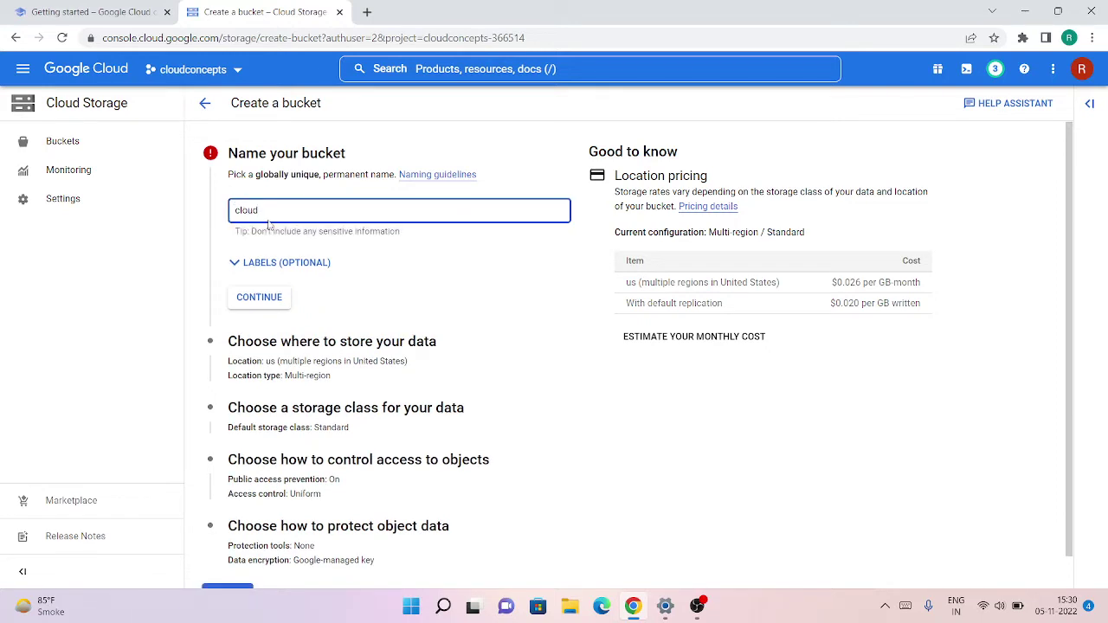
type("conce")
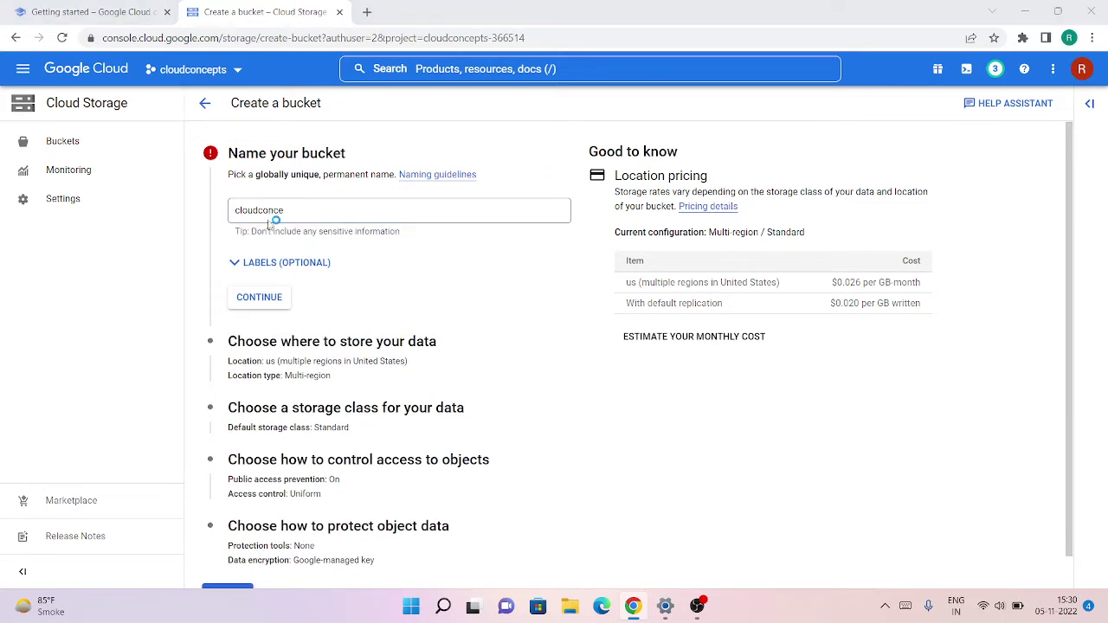
key("ctrl+s")
type("pts")
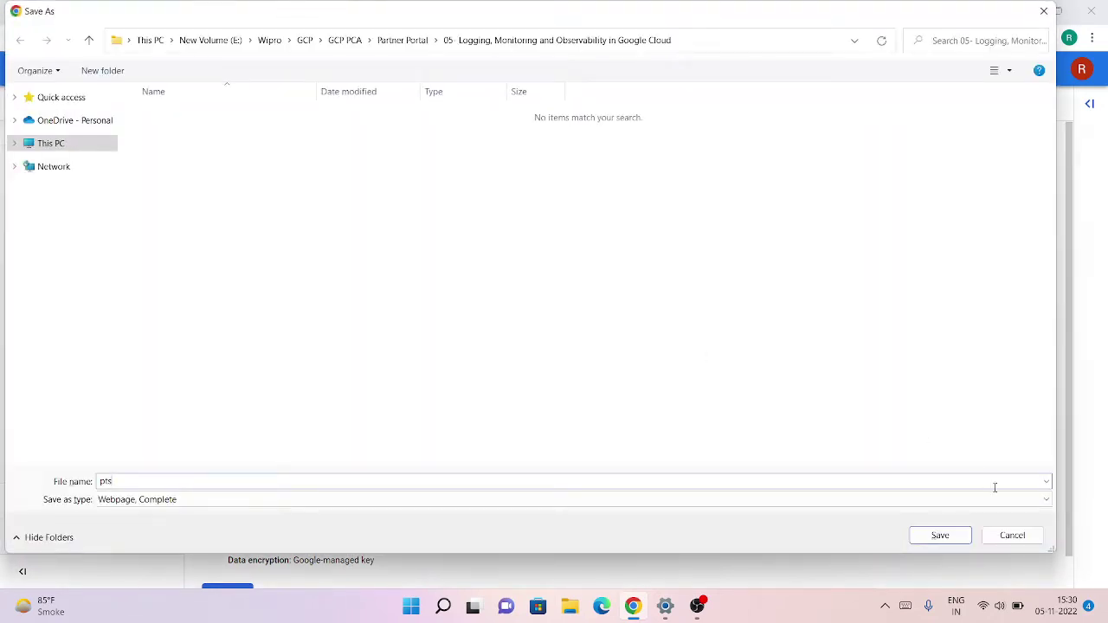
left_click(1010, 535)
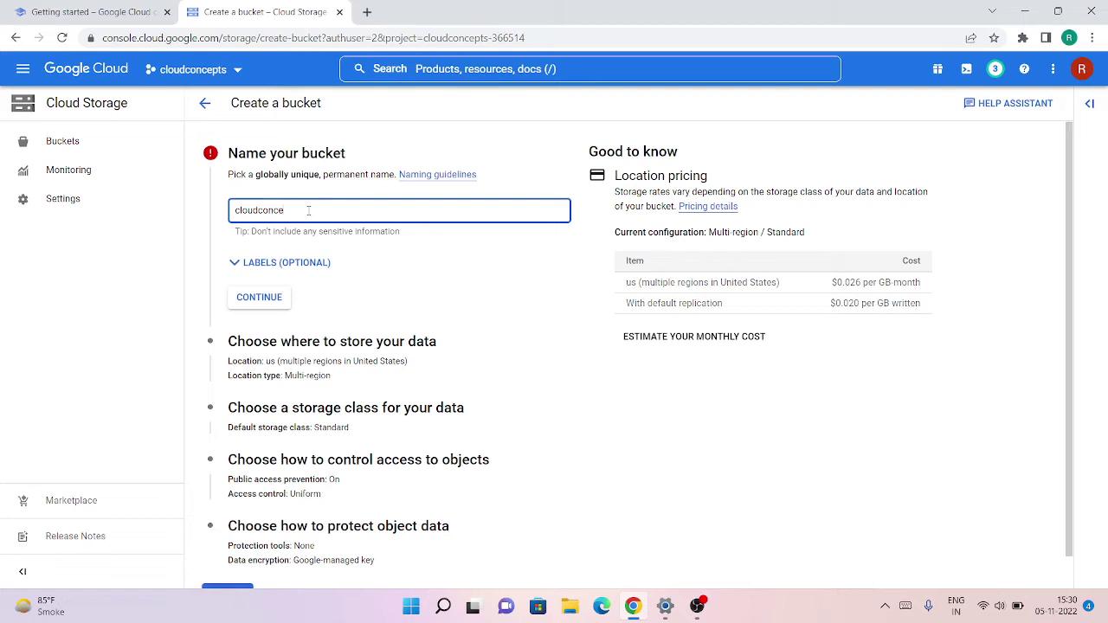
Complete the bucket name as cloudconcepts123 and continue to the data location settings.
type("pts123")
left_click(259, 296)
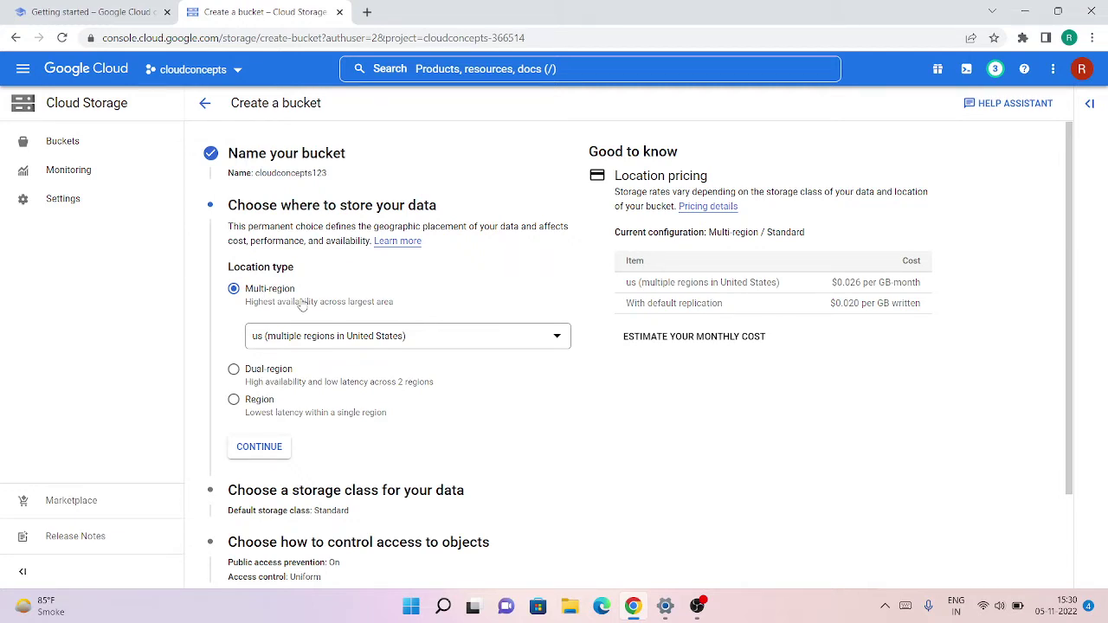
Try the Region location type, switch to Dual-region and set its continent to Asia Pacific.
left_click(232, 404)
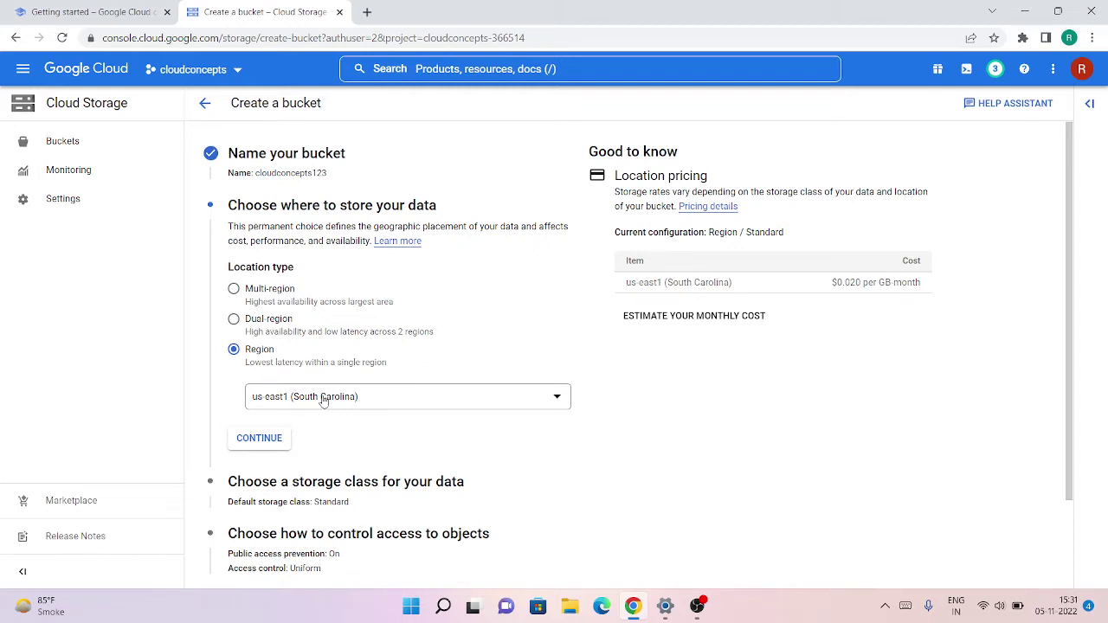
left_click(272, 335)
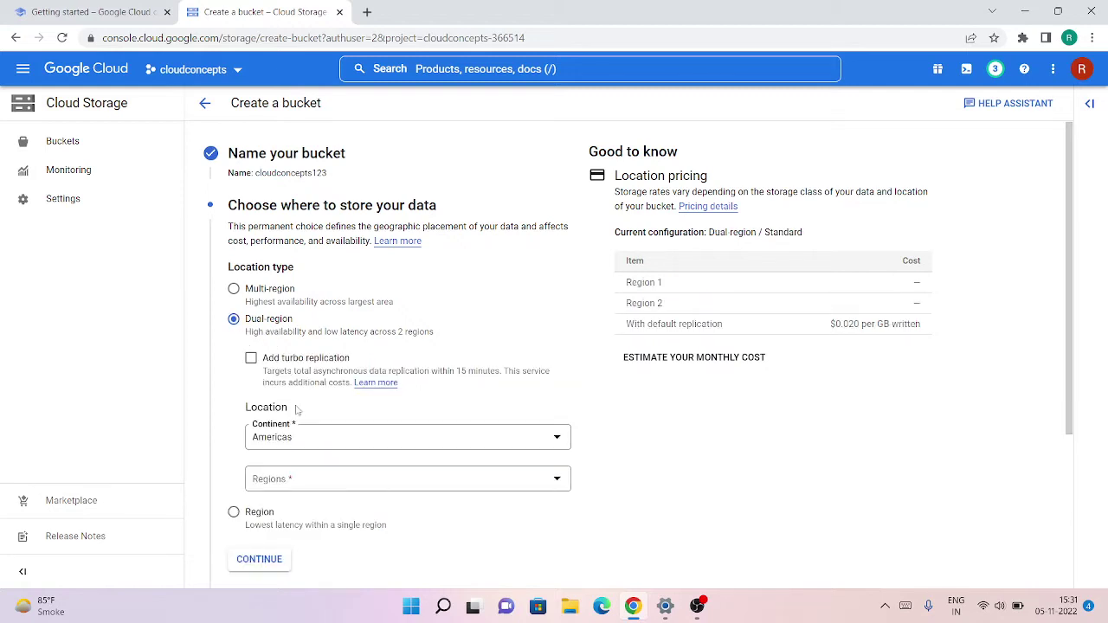
left_click(304, 439)
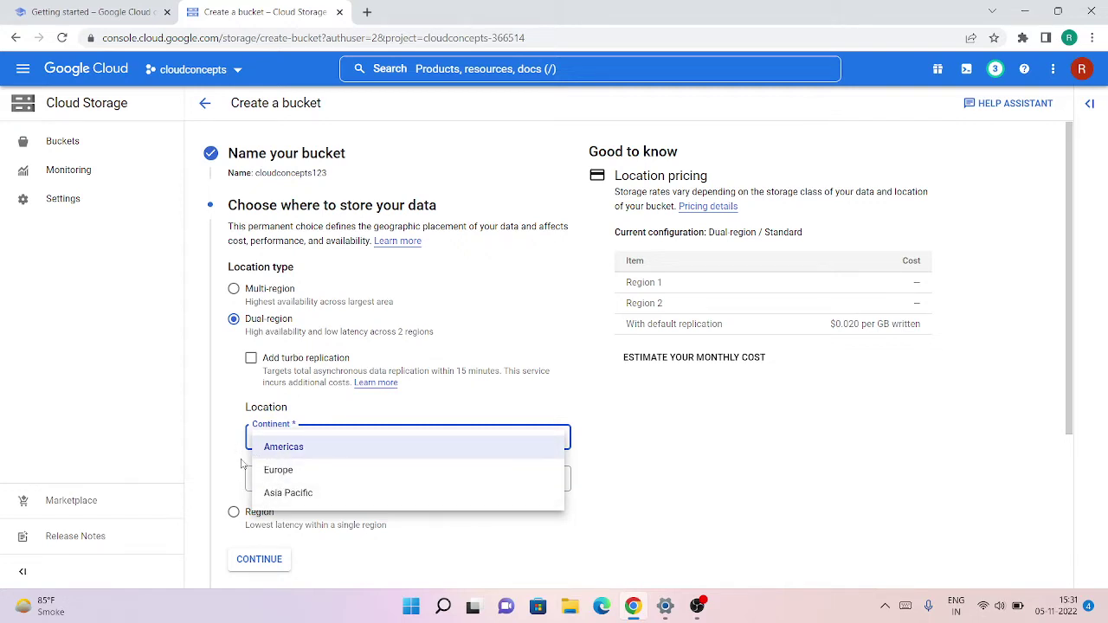
key("Return")
left_click(288, 448)
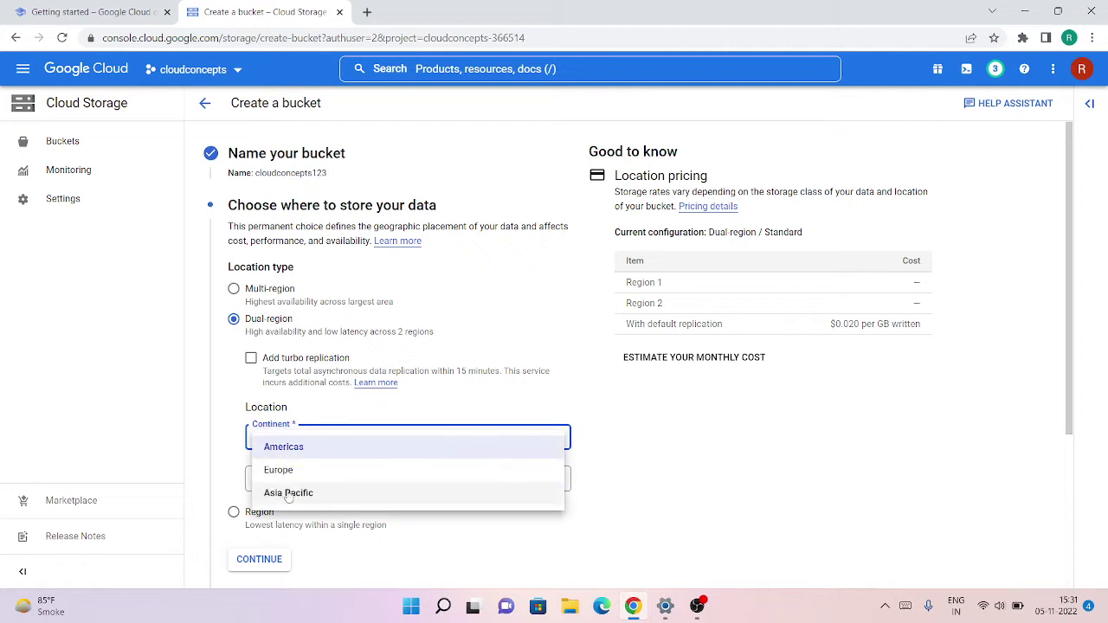
left_click(267, 492)
Select asia-east1 (Taiwan) and asia-southeast1 (Singapore) as the dual regions, and clear both again.
left_click(267, 489)
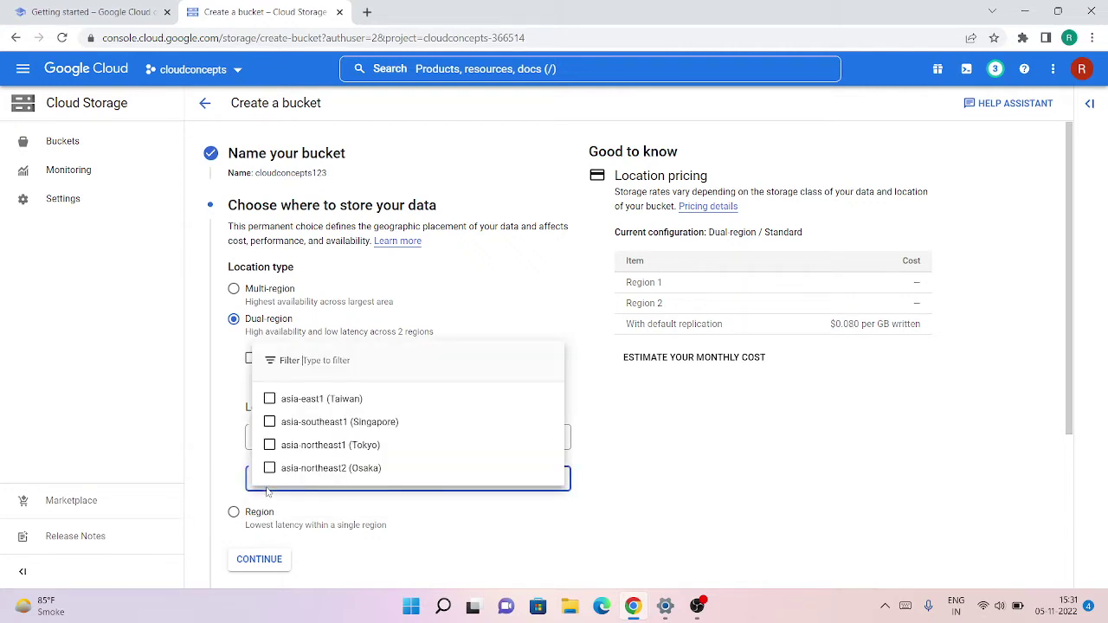
left_click(268, 406)
left_click(268, 424)
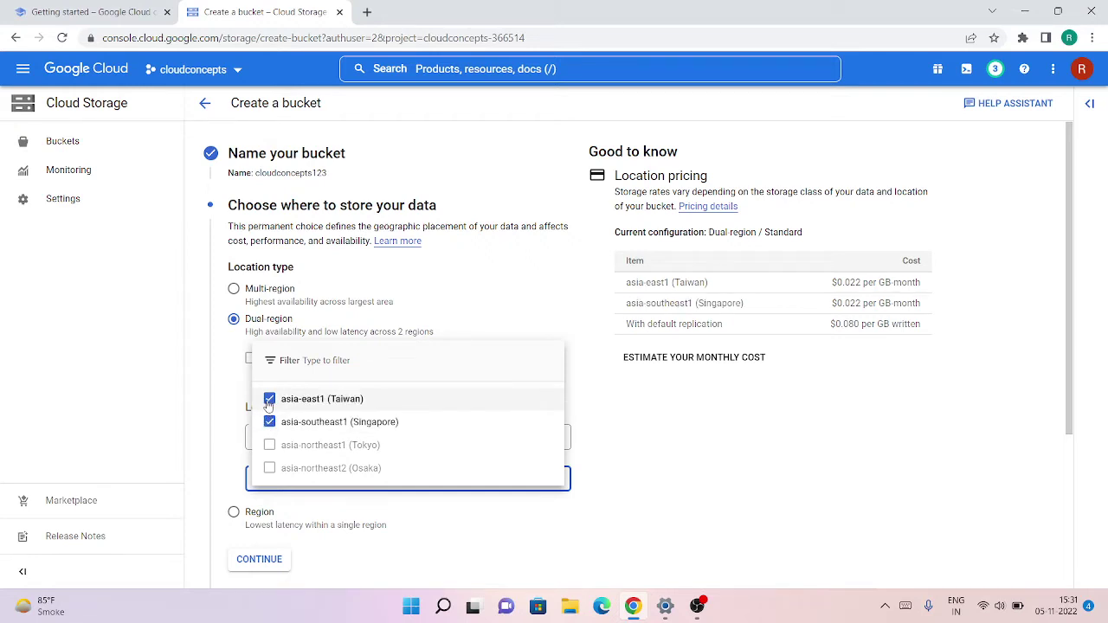
left_click(269, 400)
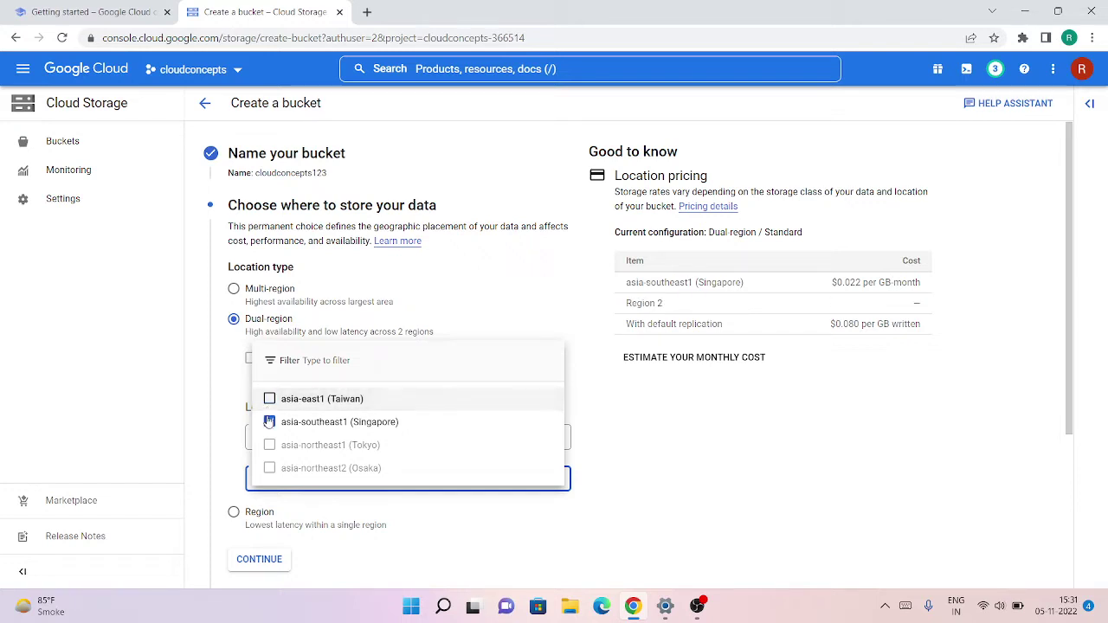
left_click(269, 422)
Try asia-northeast1 (Tokyo) and asia-northeast2 (Osaka) as the dual regions, and leave the selection with no region chosen.
left_click(270, 445)
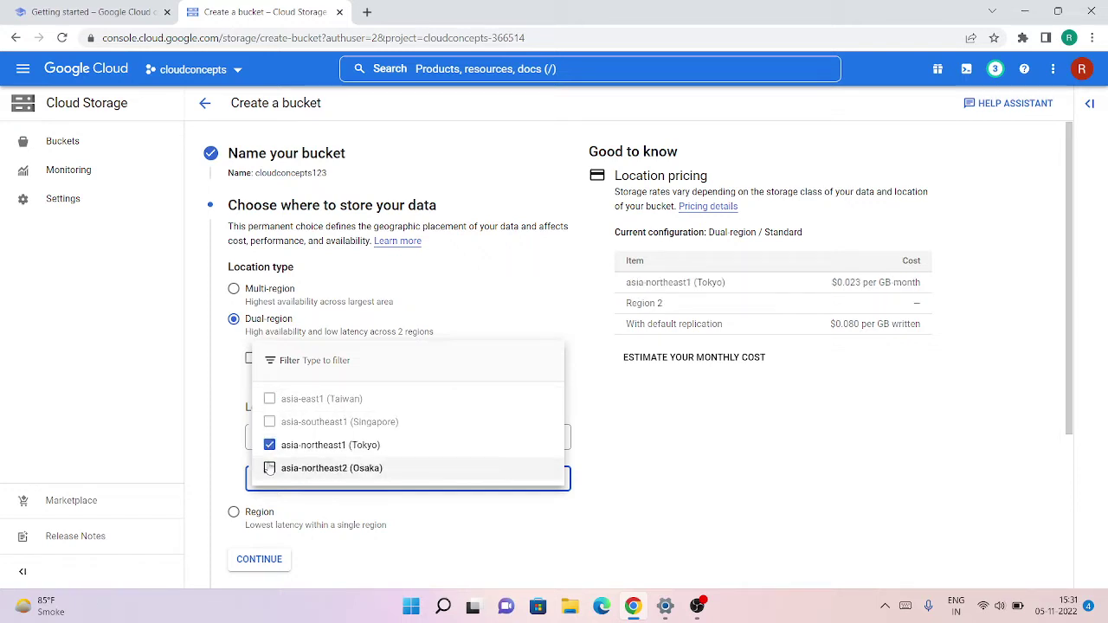
left_click(269, 469)
left_click(269, 468)
left_click(269, 445)
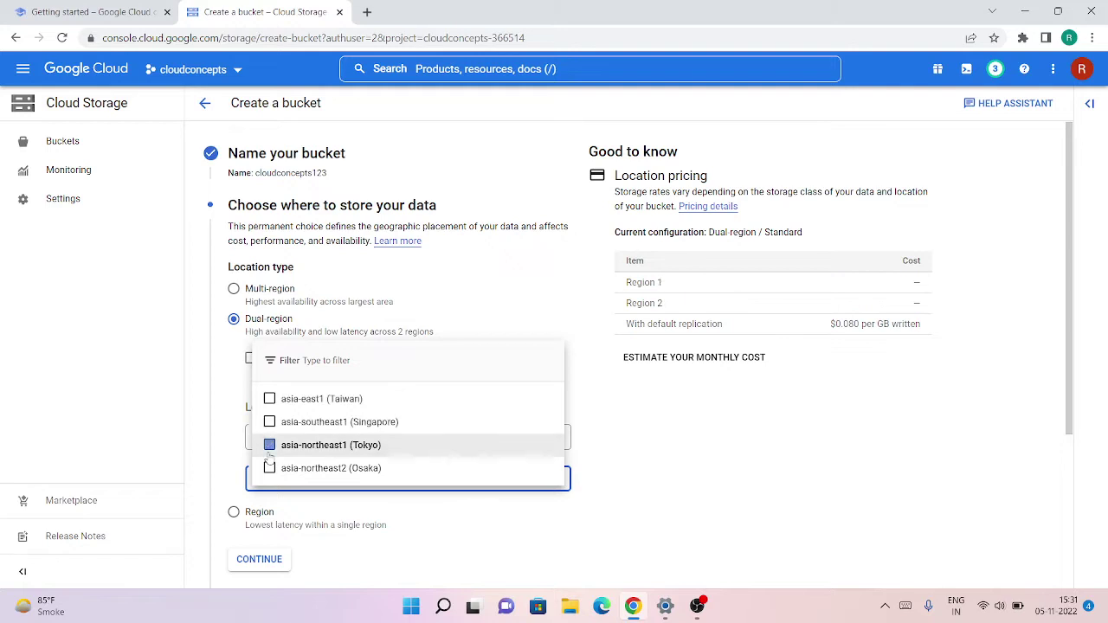
left_click(269, 423)
left_click(269, 422)
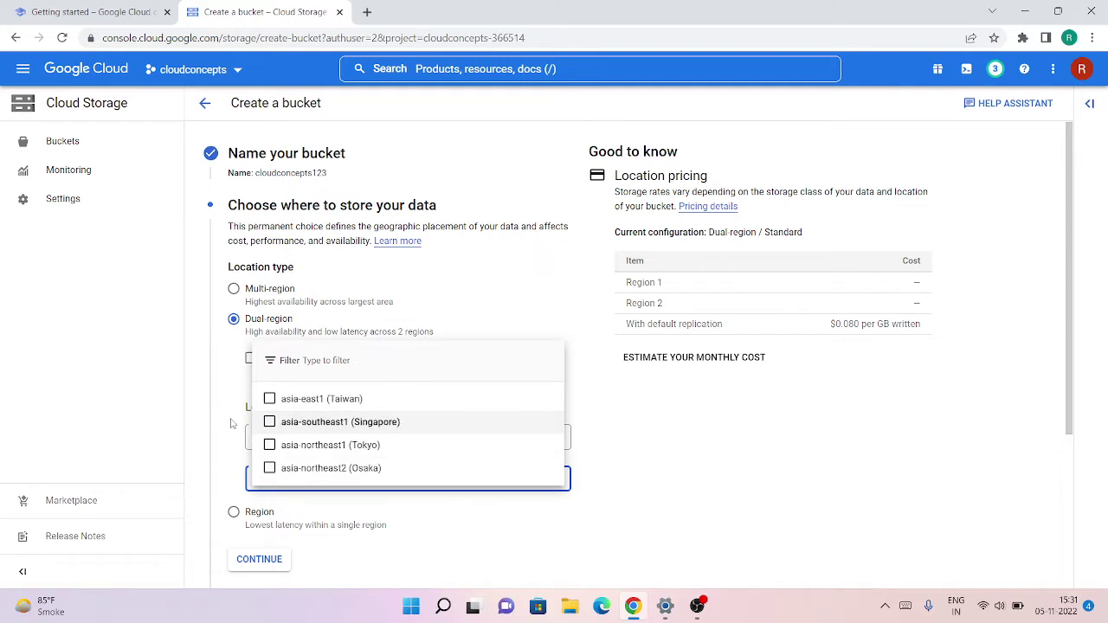
left_click(187, 407)
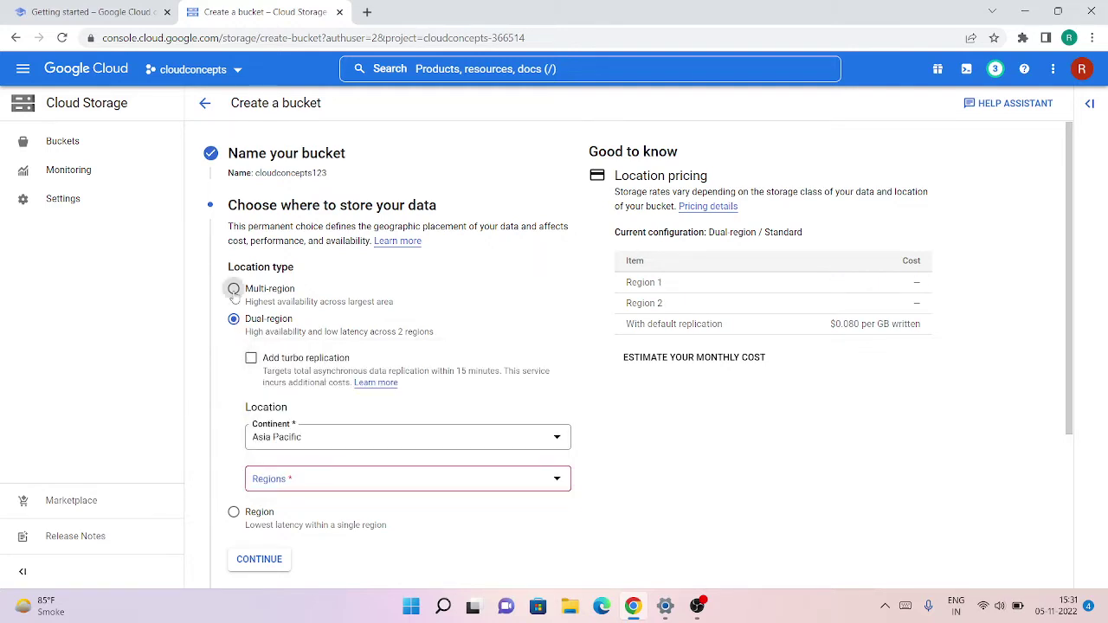
Switch the location type to Multi-region and view its available locations without changing the choice.
left_click(234, 291)
left_click(294, 338)
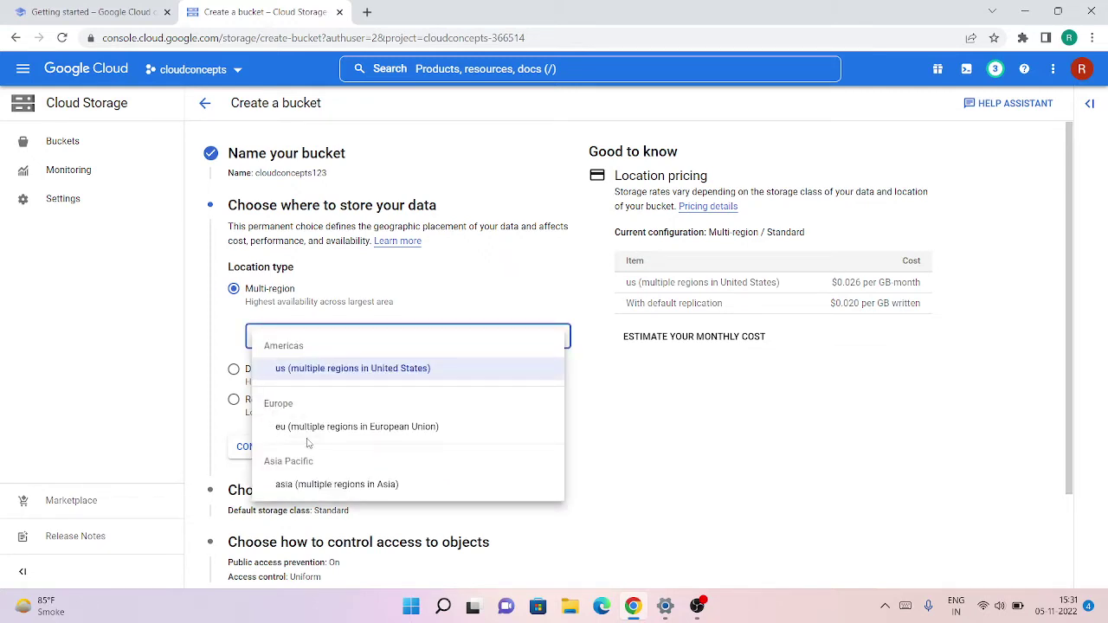
left_click(144, 266)
Set the location type to Region with asia-south1 (Mumbai) and continue to the storage class settings.
left_click(255, 403)
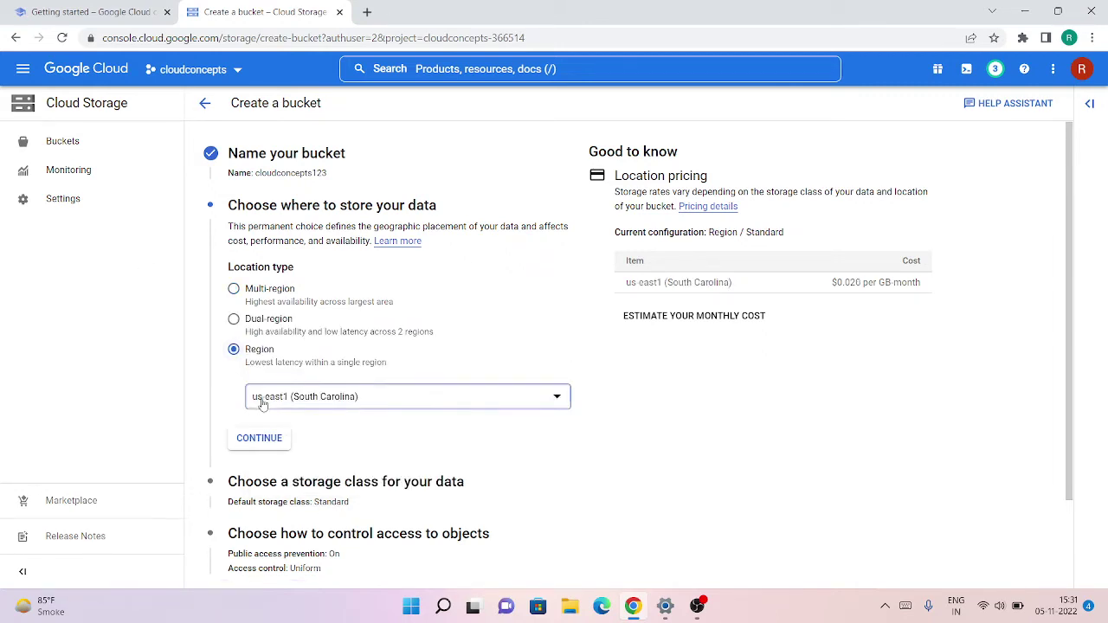
left_click(262, 400)
scroll(297, 453, "down", 6)
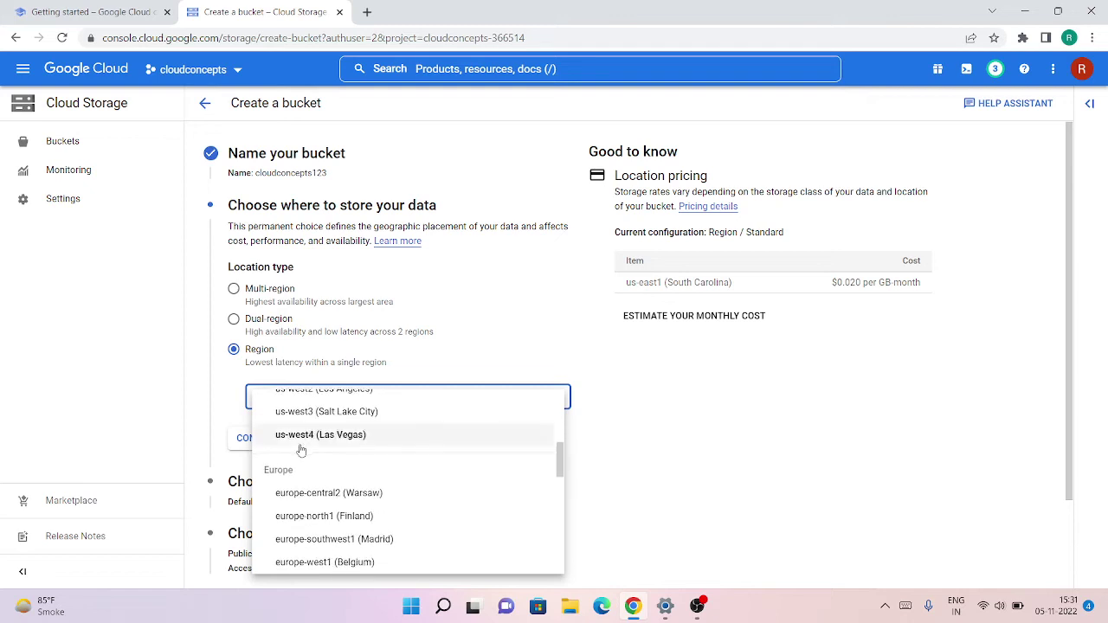
scroll(311, 514, "down", 4)
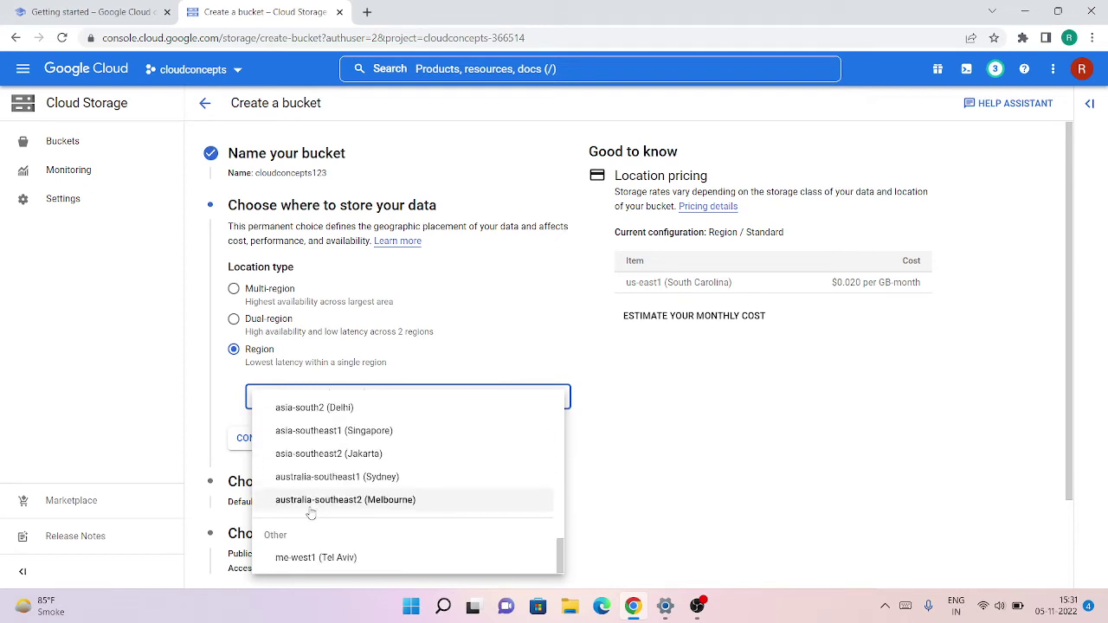
scroll(311, 513, "up", 2)
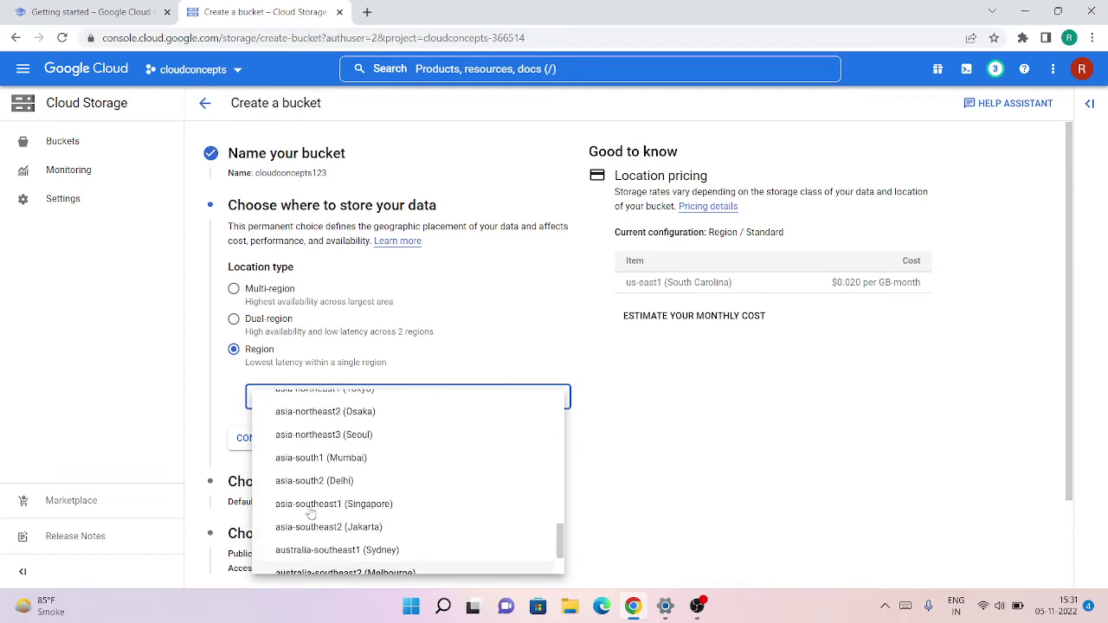
left_click(301, 467)
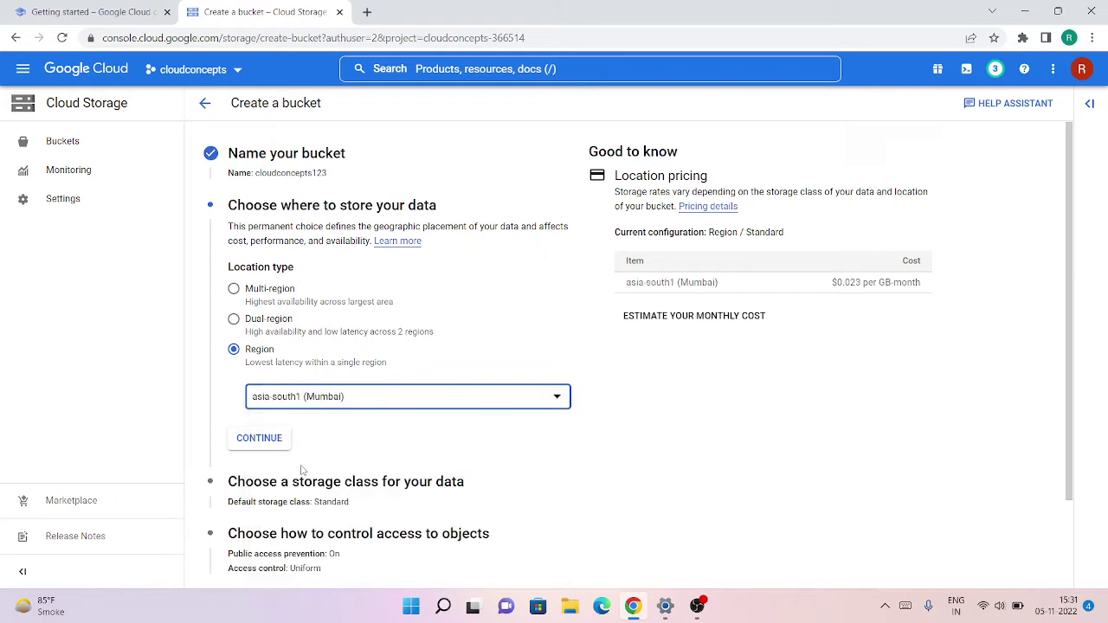
left_click(245, 439)
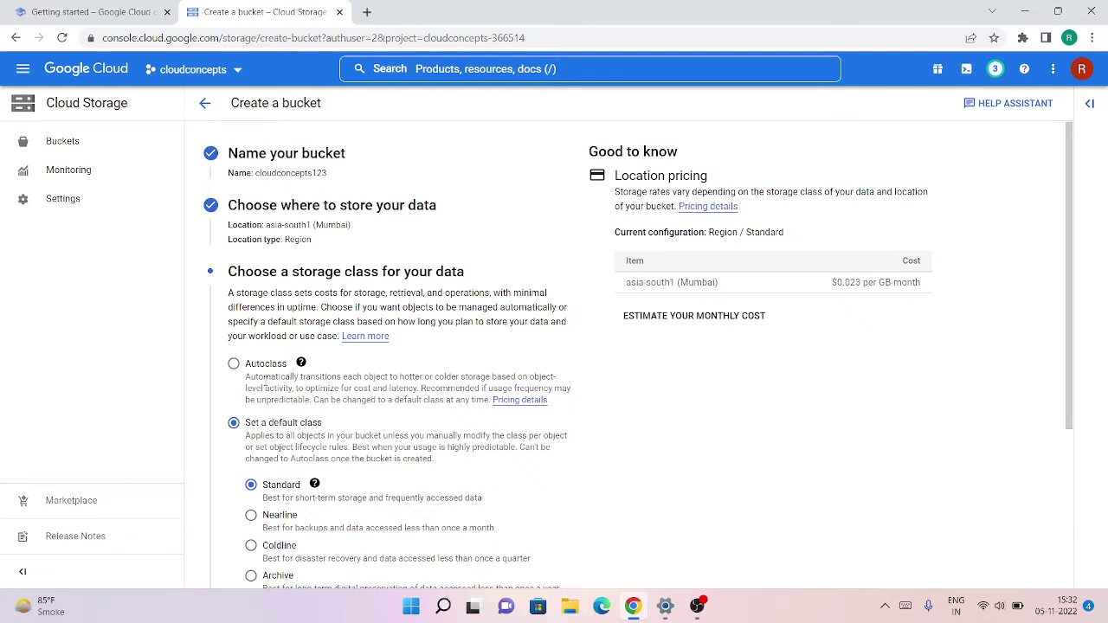
Set the bucket's default storage class to Archive.
scroll(265, 386, "down", 2)
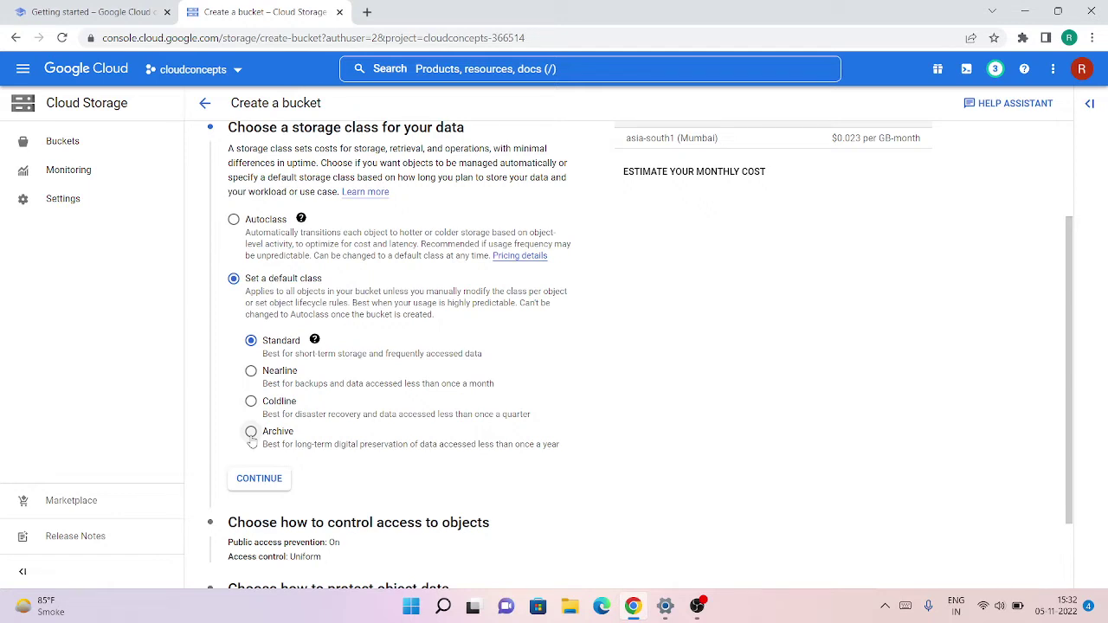
left_click(251, 438)
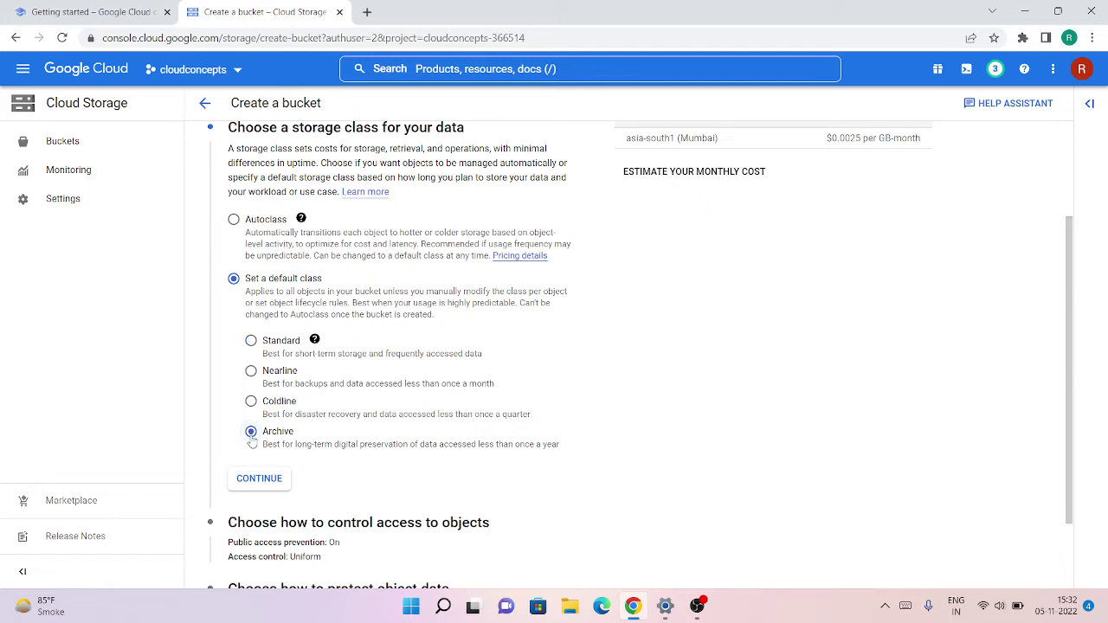
Set the default storage class to Standard and access control to Uniform, continuing to the object data protection settings.
left_click(251, 342)
left_click(251, 481)
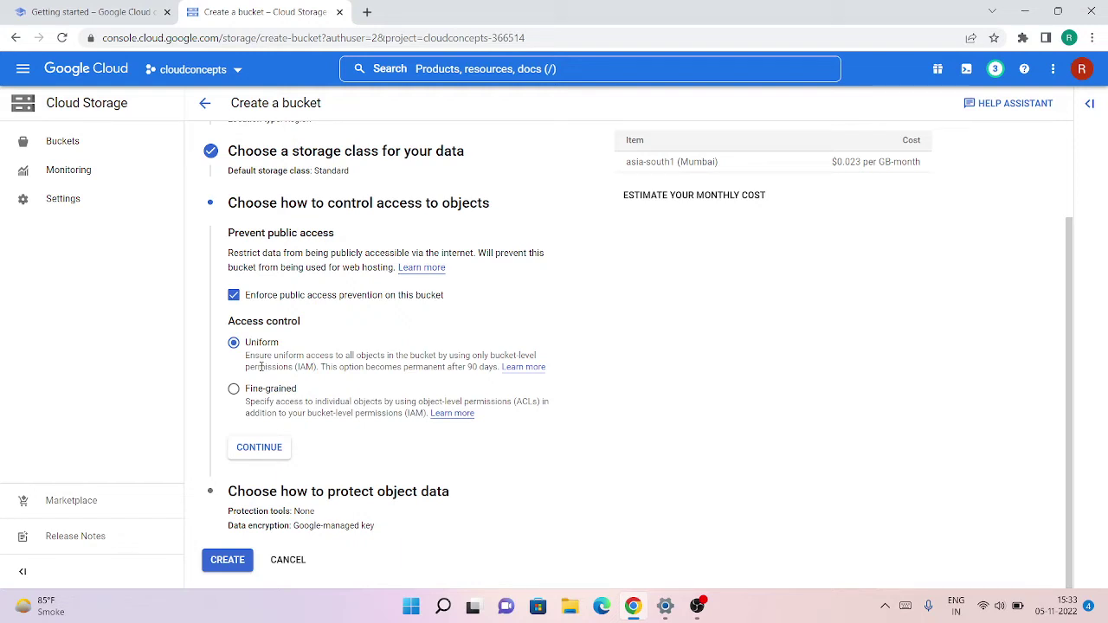
left_click(234, 390)
left_click(247, 355)
left_click(248, 454)
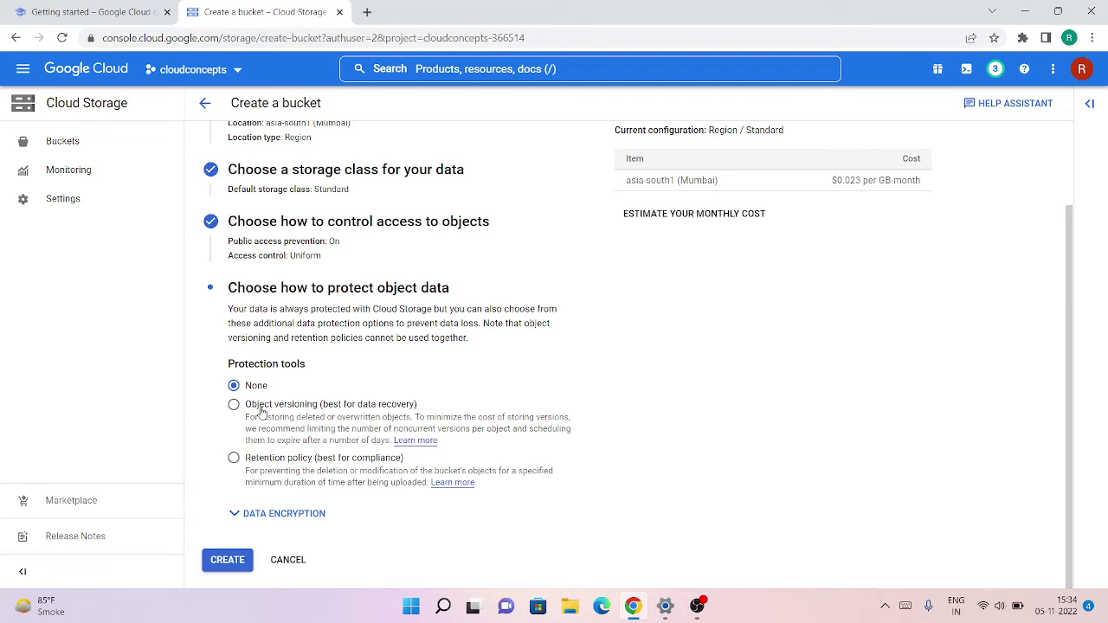
Try a retention policy with a duration of 365, and view the available time units.
left_click(254, 472)
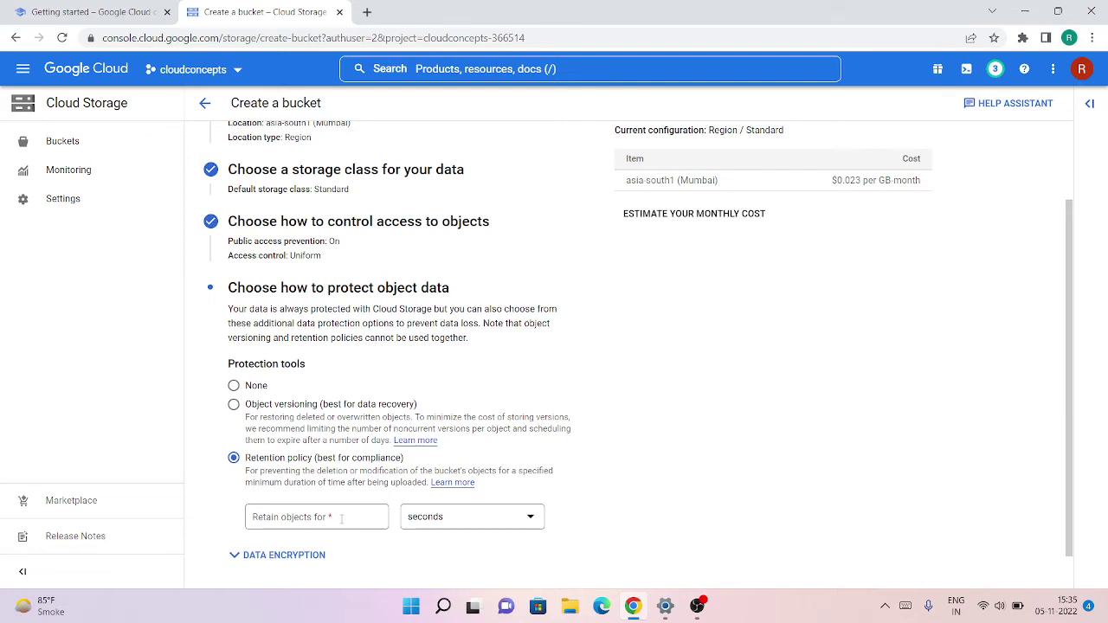
scroll(342, 519, "down", 1)
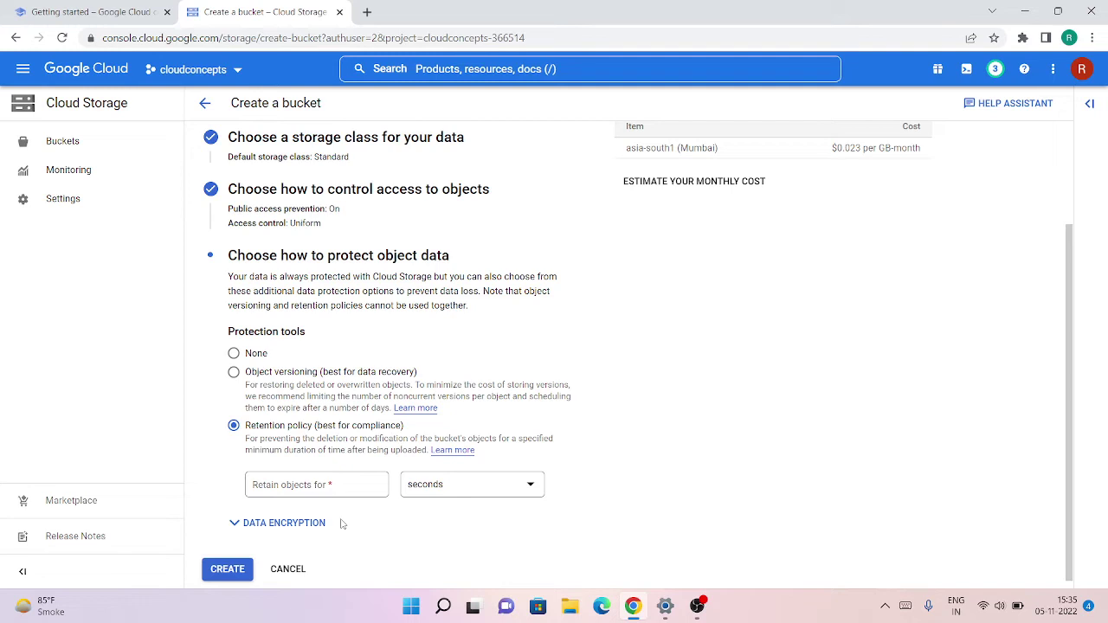
left_click(309, 491)
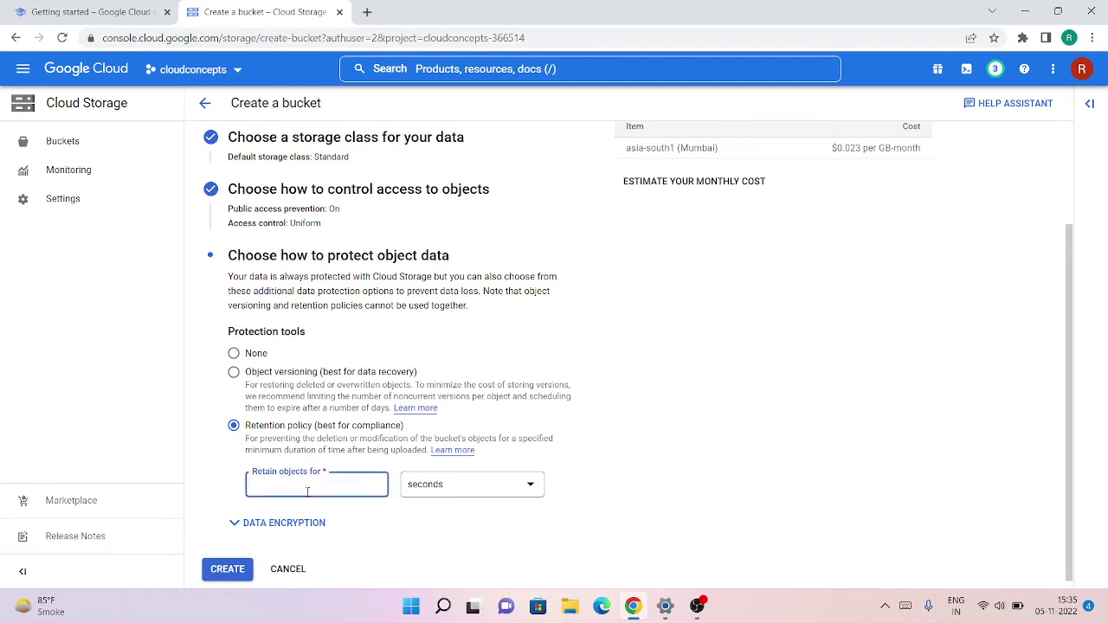
type("365")
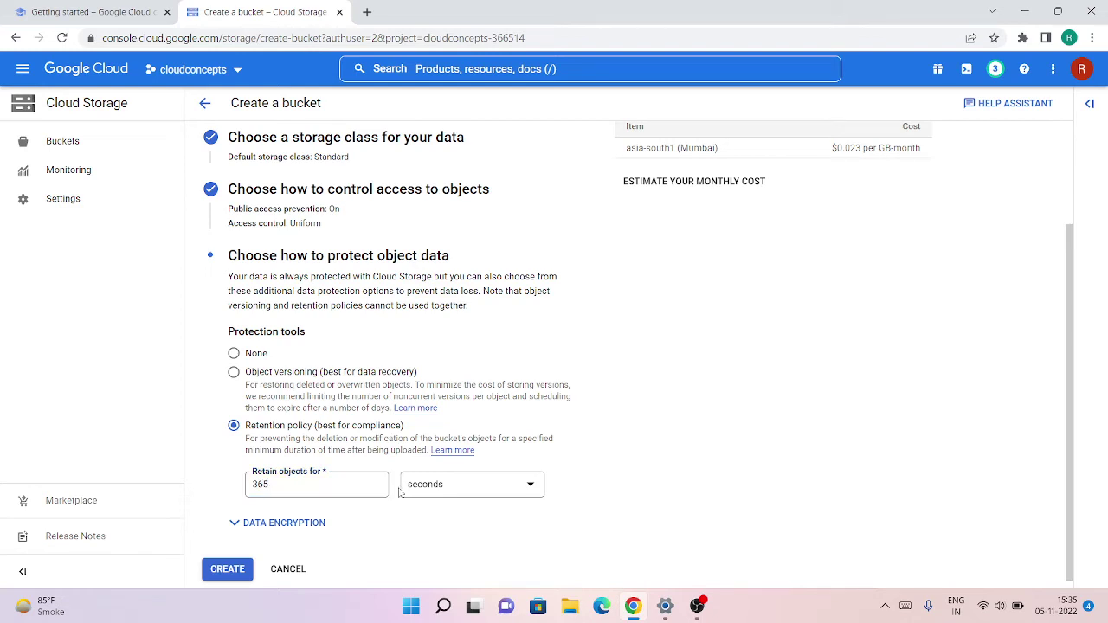
left_click(427, 486)
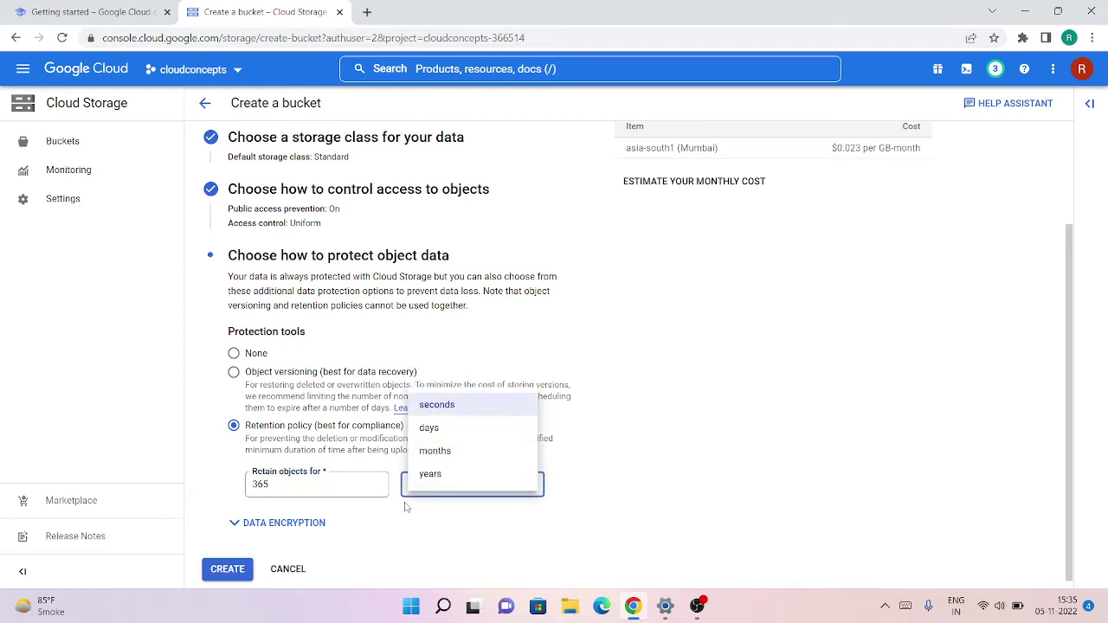
left_click(314, 485)
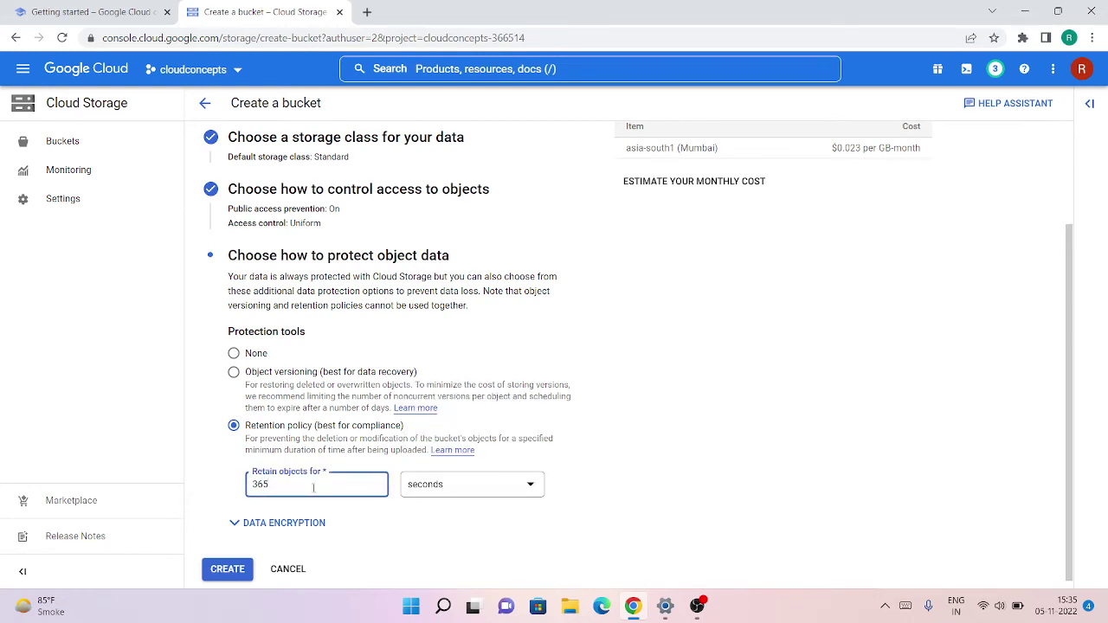
Try a retention period of 1 year, and set the protection tools back to None.
key("BackSpace")
key("BackSpace")
key("BackSpace")
type("1")
left_click(423, 490)
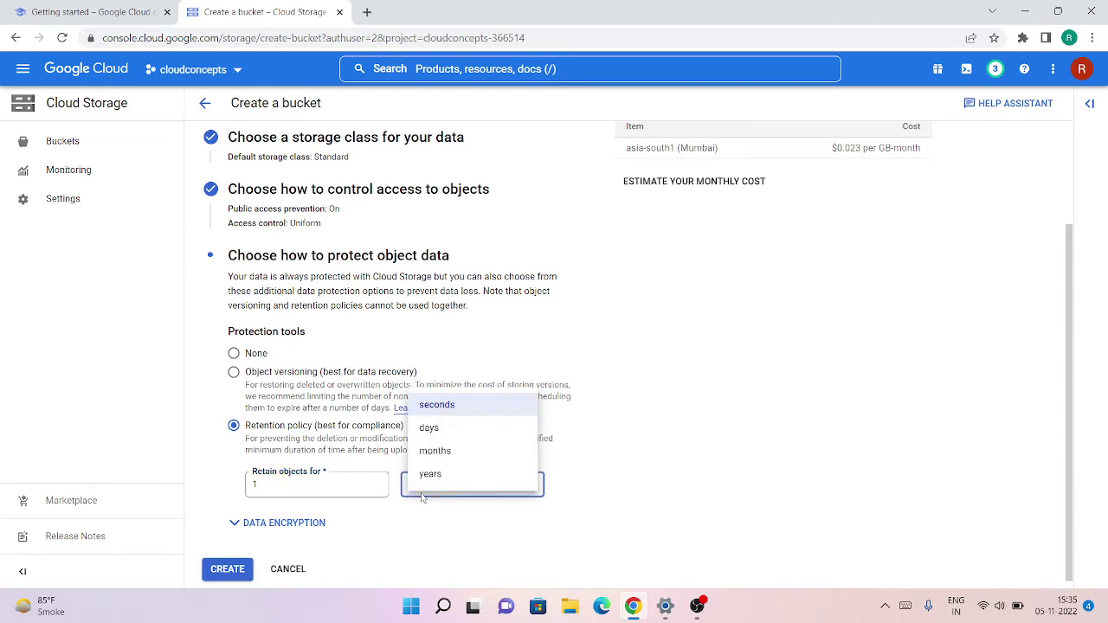
left_click(425, 474)
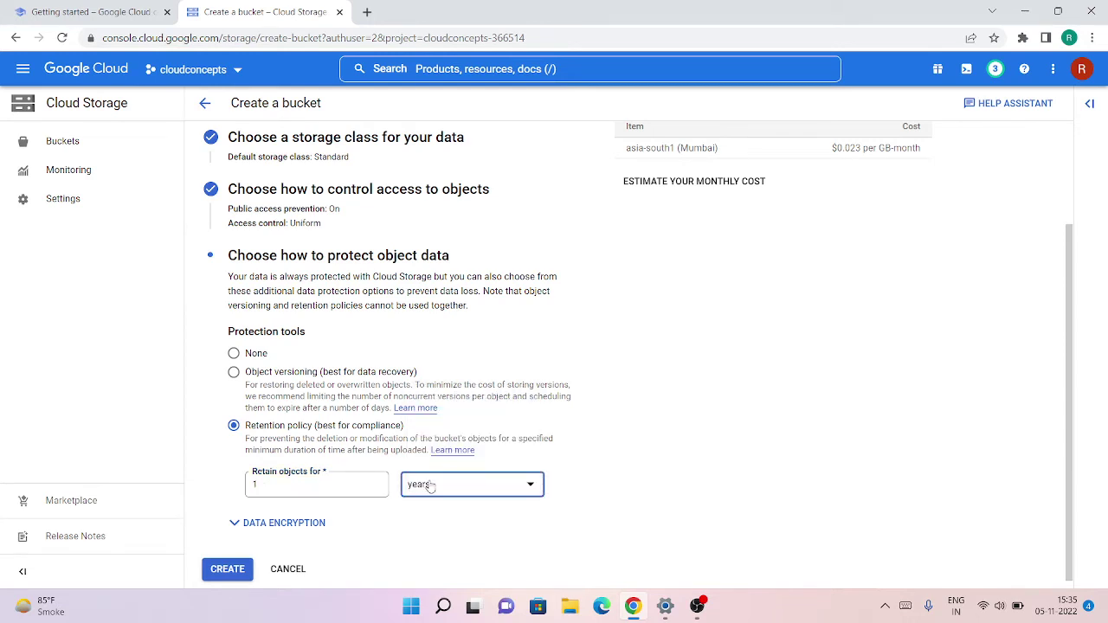
left_click(234, 354)
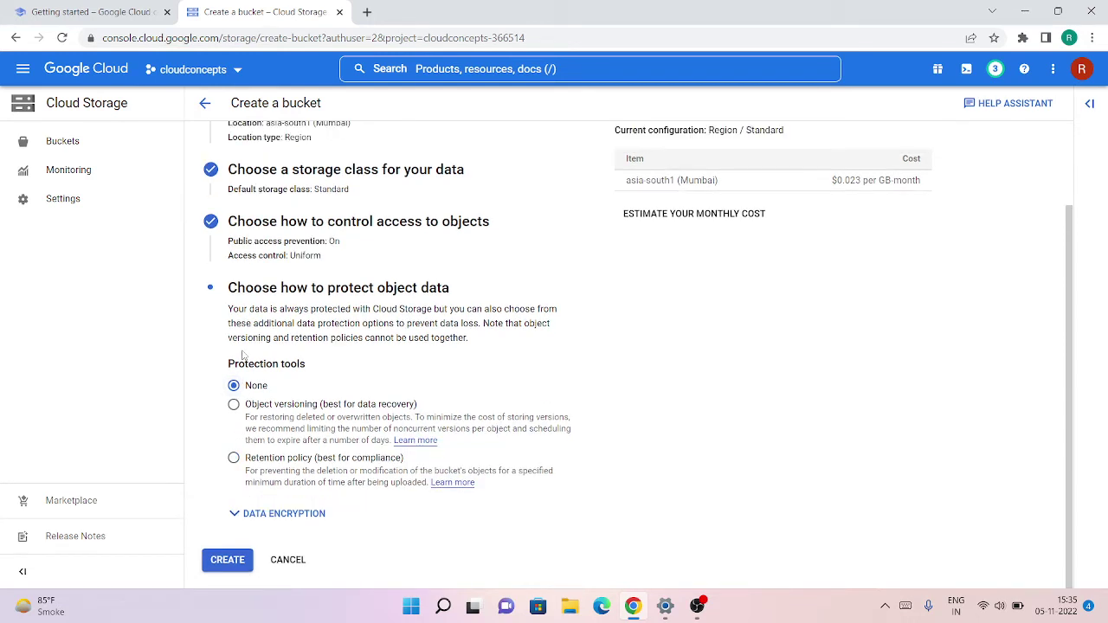
View the data encryption options and create the bucket, confirming that public access prevention is enforced.
left_click(264, 513)
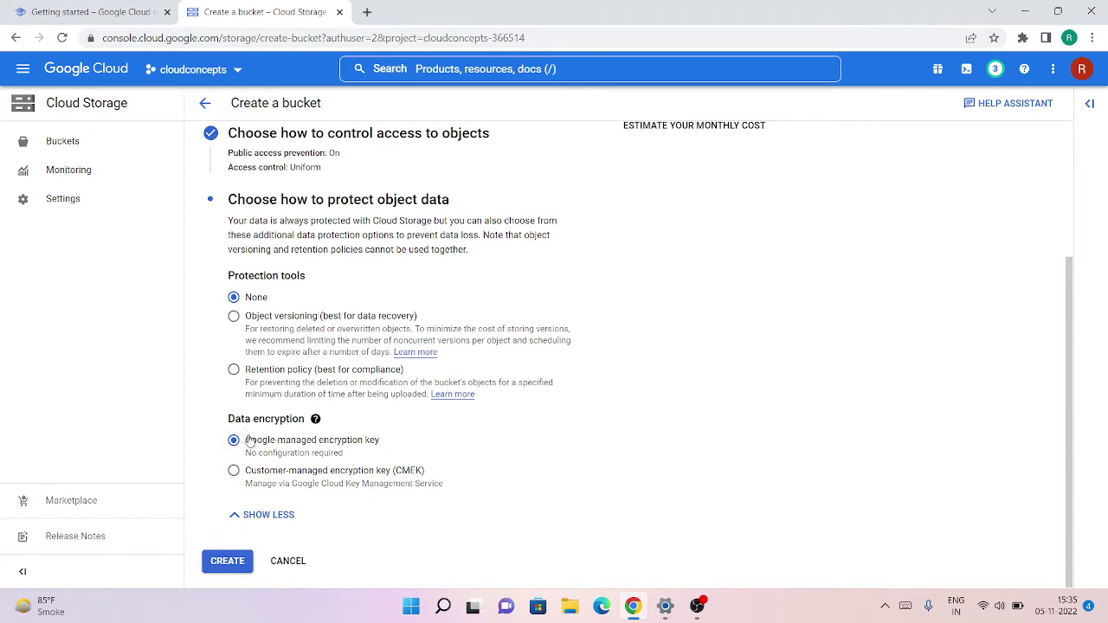
left_click(216, 566)
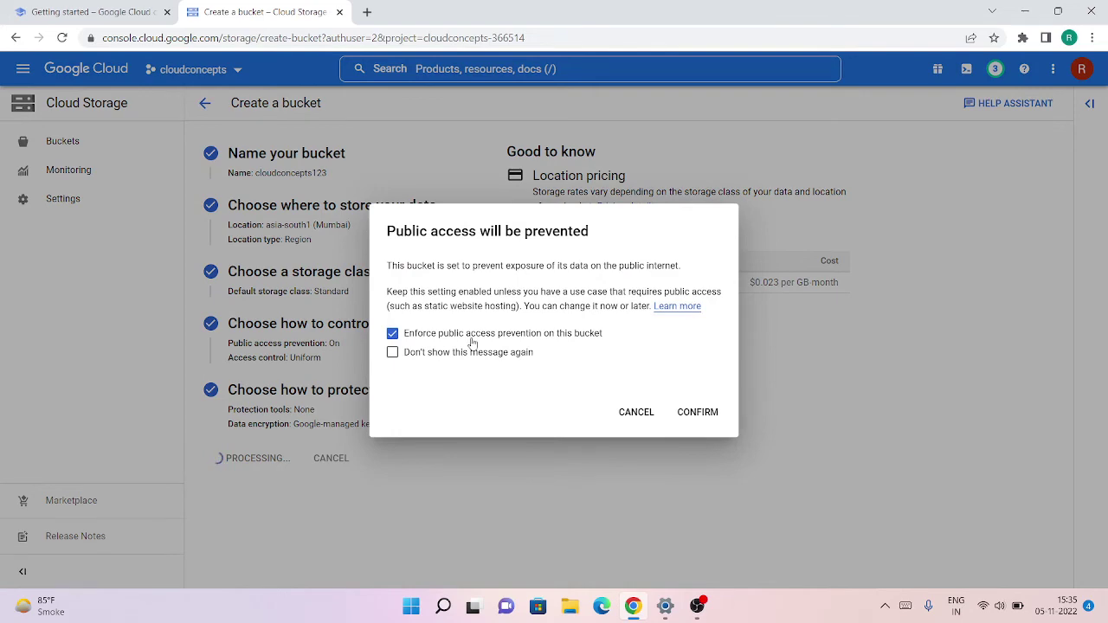
left_click(691, 409)
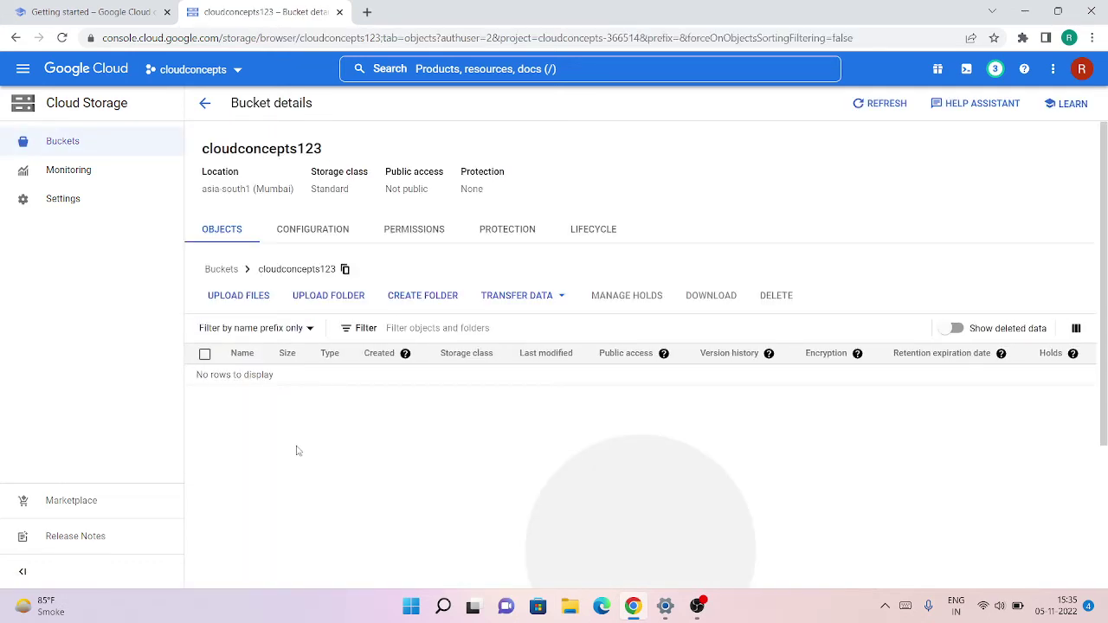
Review the new bucket's configuration details, including the access control model without changing it, and refresh the details.
left_click(297, 234)
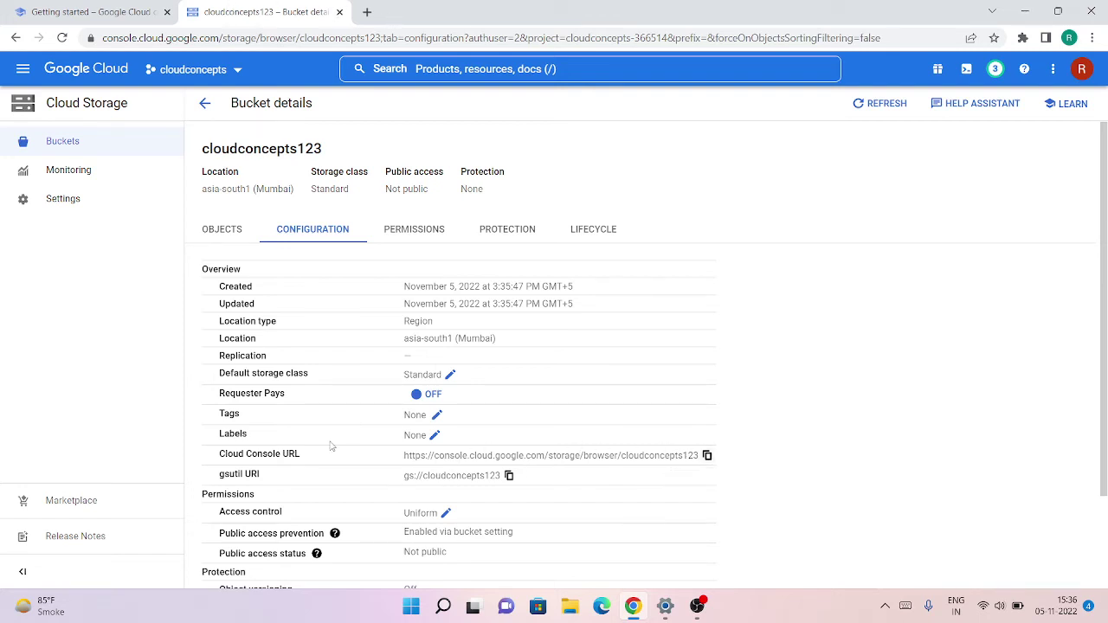
scroll(330, 446, "down", 1)
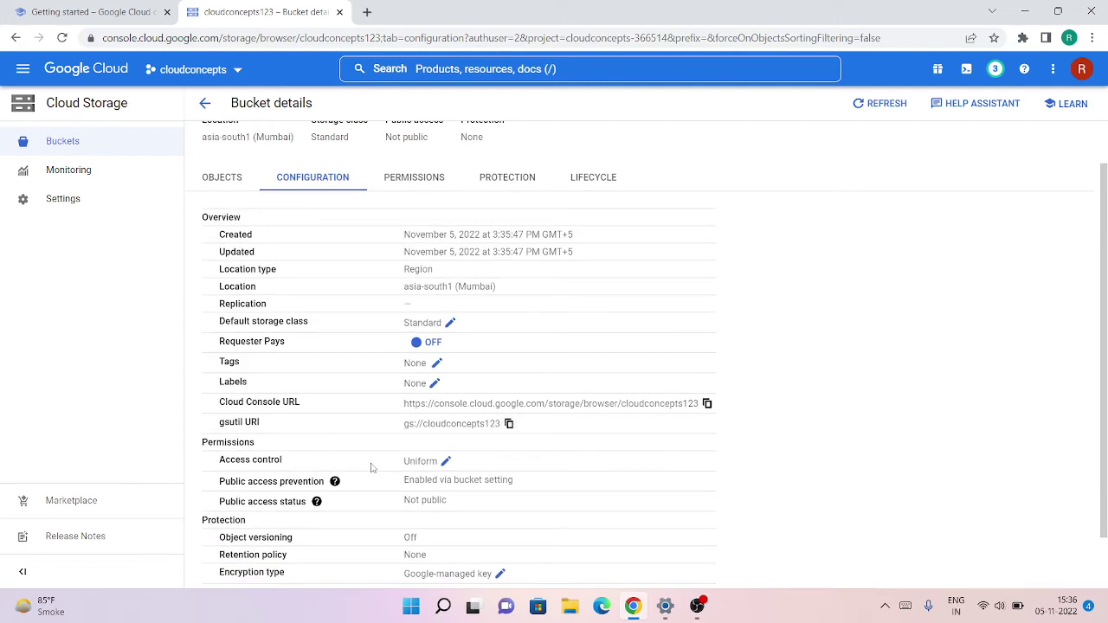
scroll(371, 468, "down", 1)
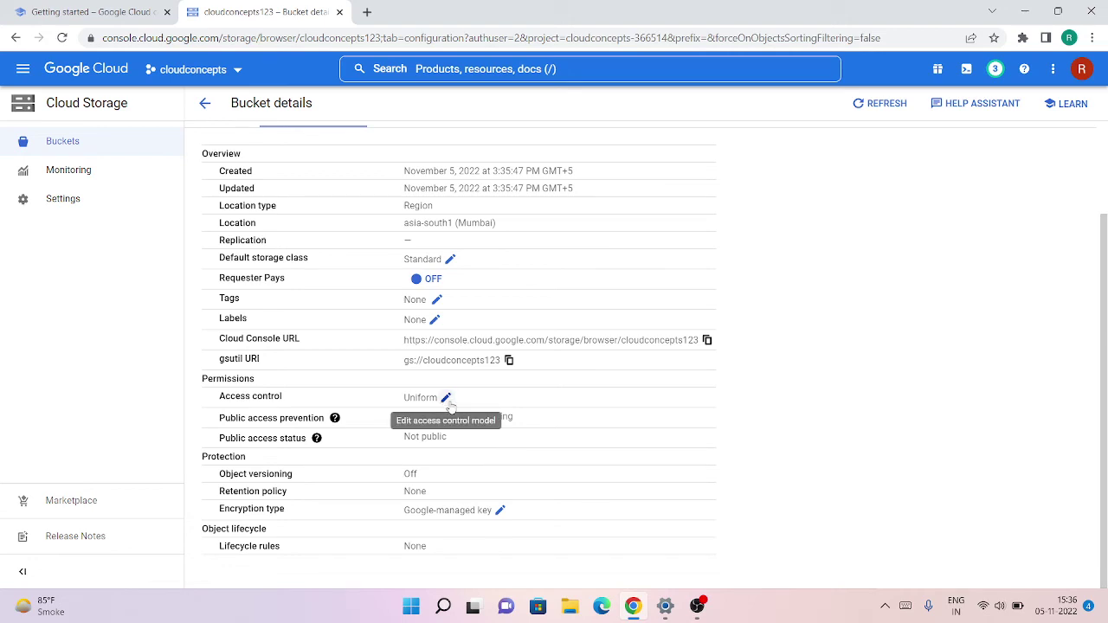
left_click(446, 398)
left_click(654, 415)
left_click(860, 103)
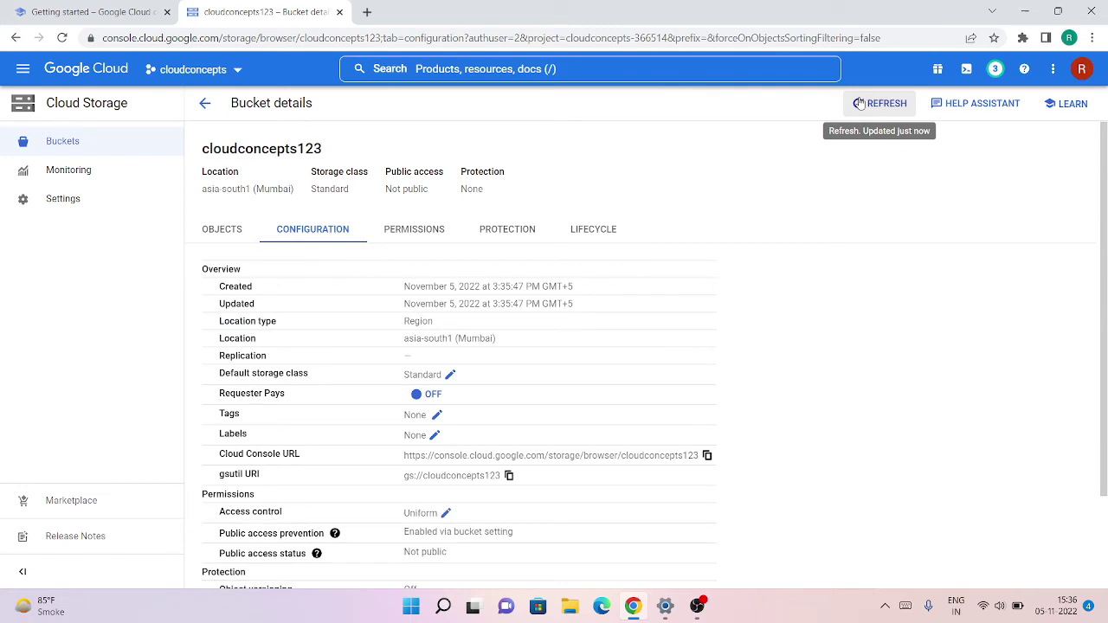
scroll(571, 404, "down", 2)
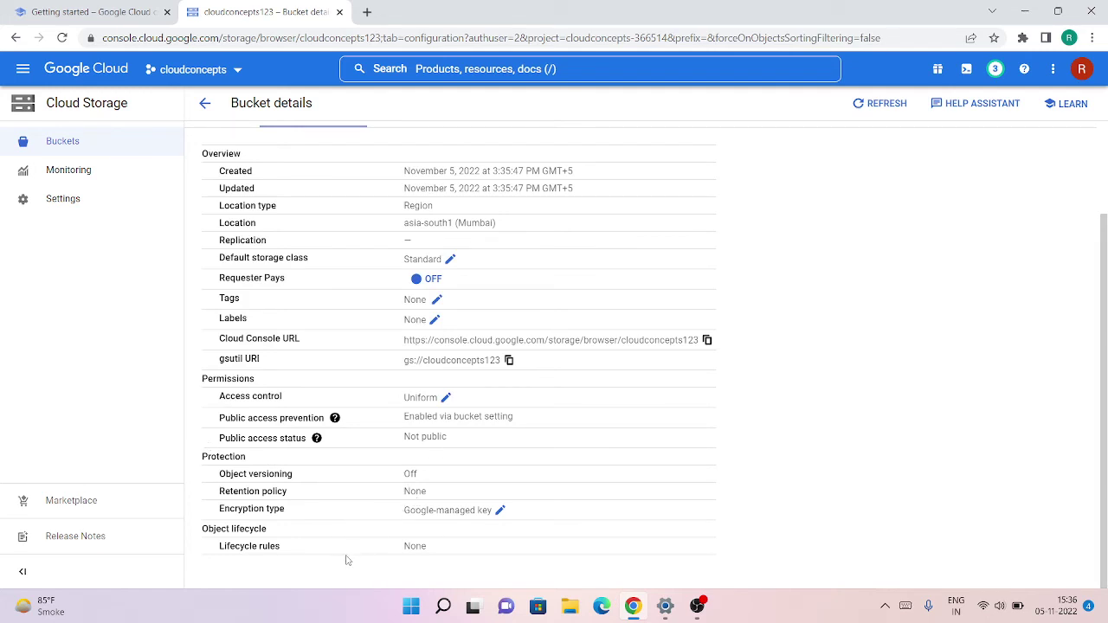
scroll(394, 389, "up", 2)
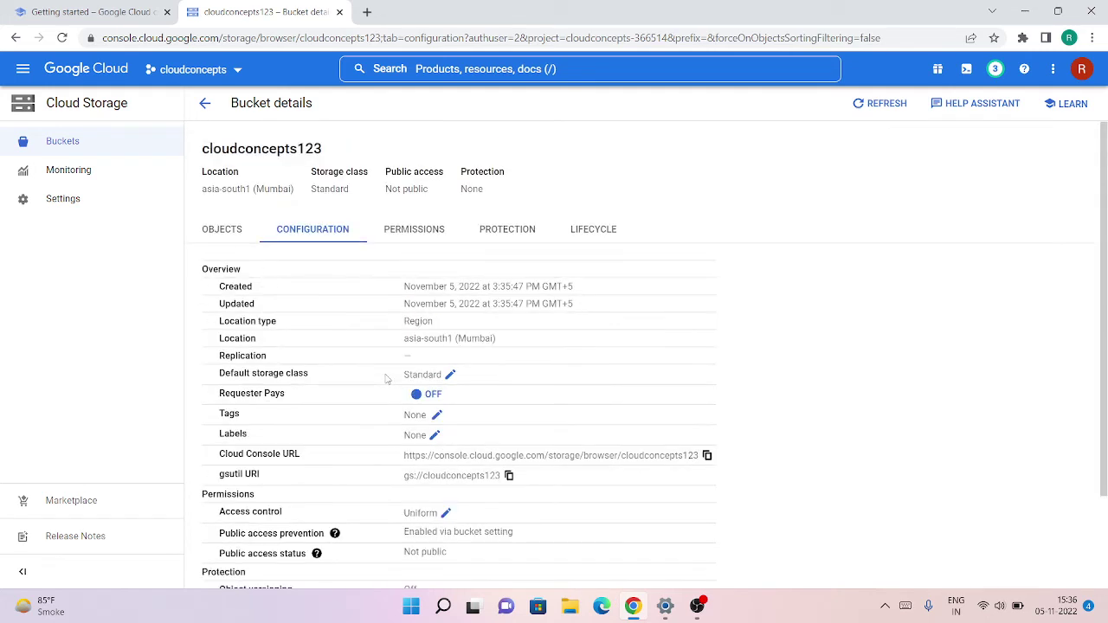
Review the bucket's permissions and its object versioning, retention policy and event-based hold settings.
double_click(415, 231)
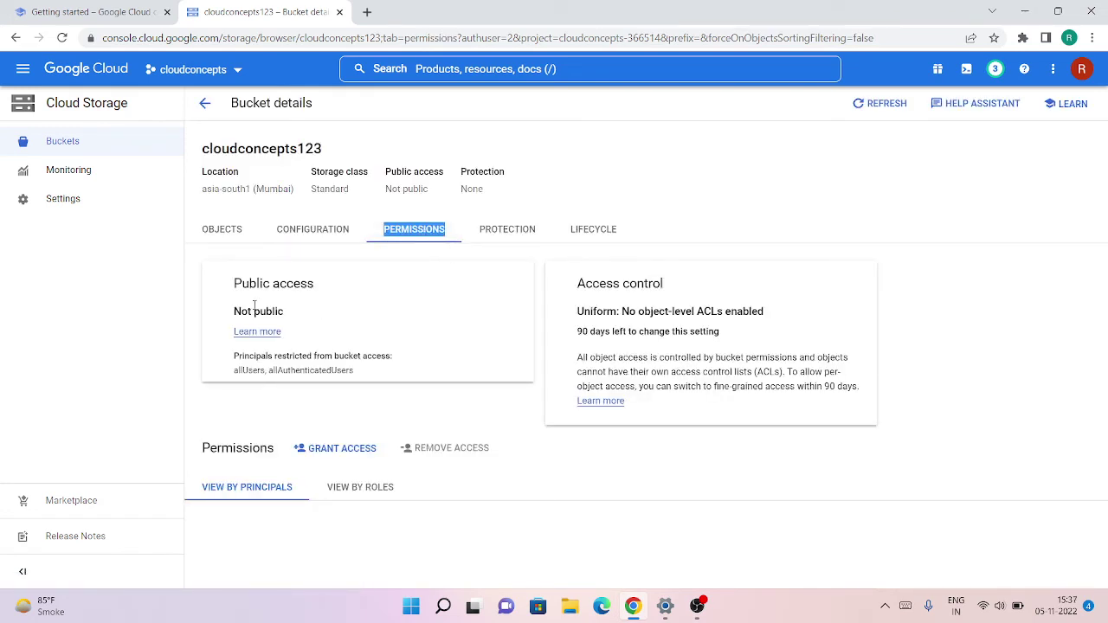
left_click(503, 232)
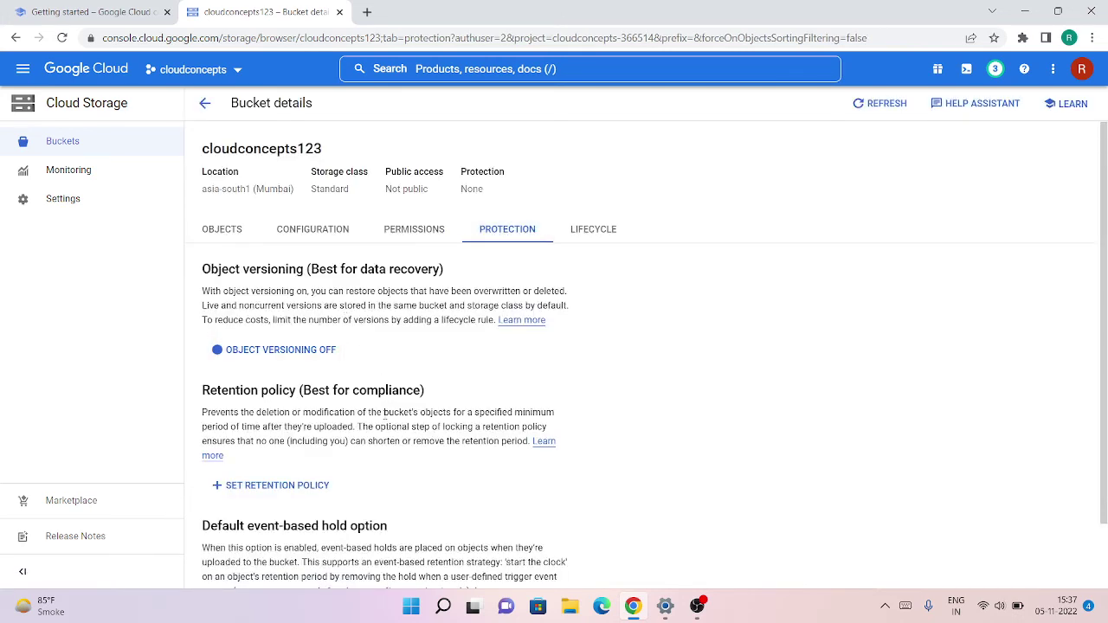
scroll(384, 416, "down", 1)
scroll(384, 416, "up", 1)
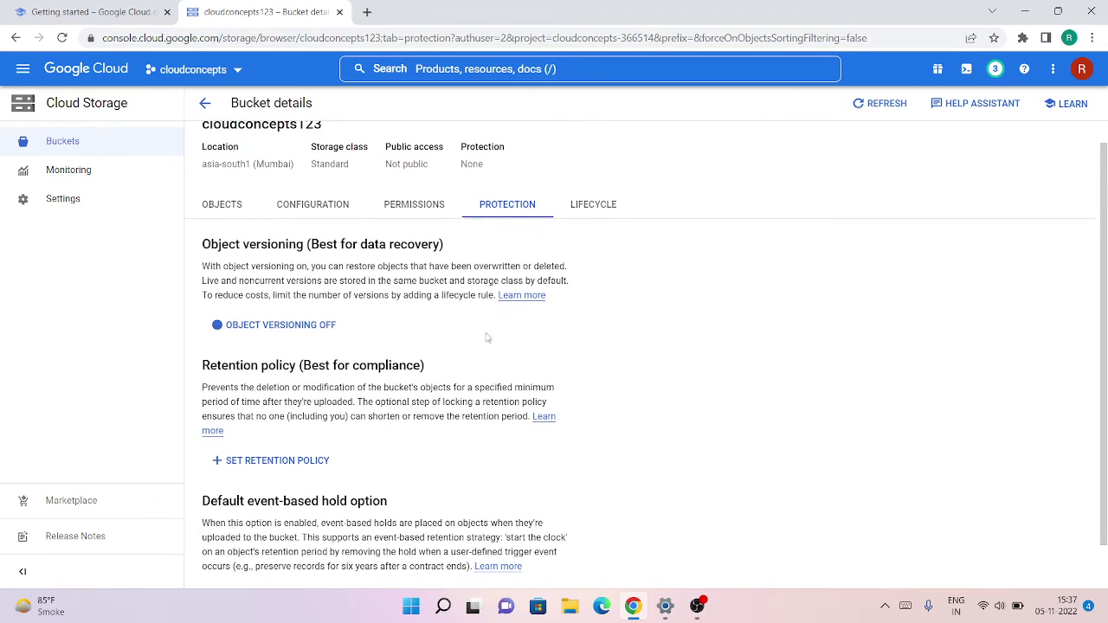
scroll(325, 544, "down", 1)
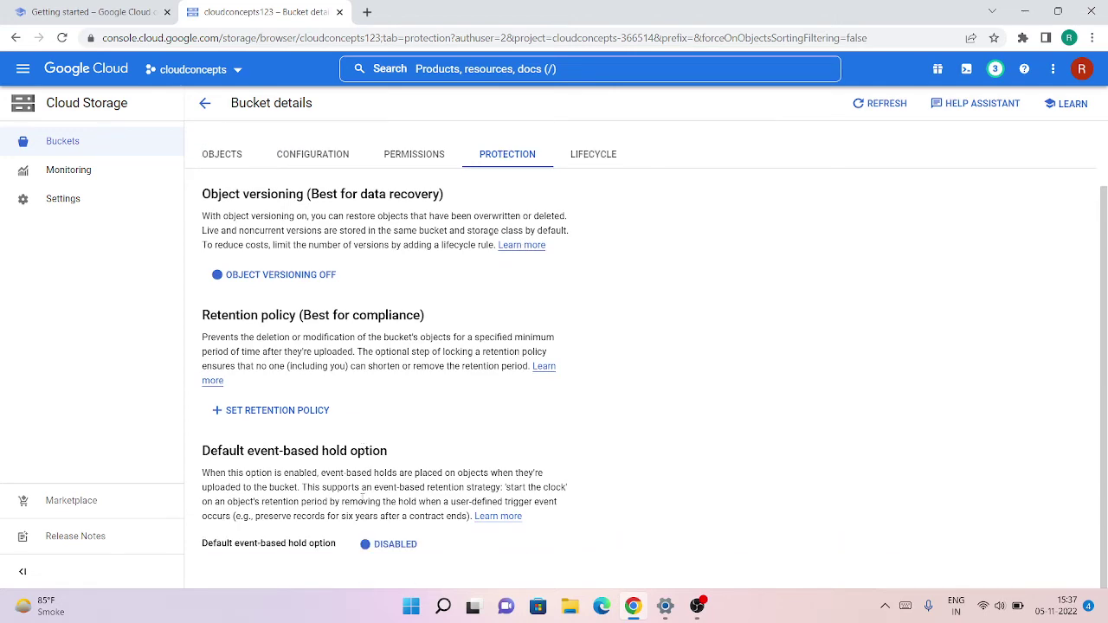
scroll(362, 495, "up", 1)
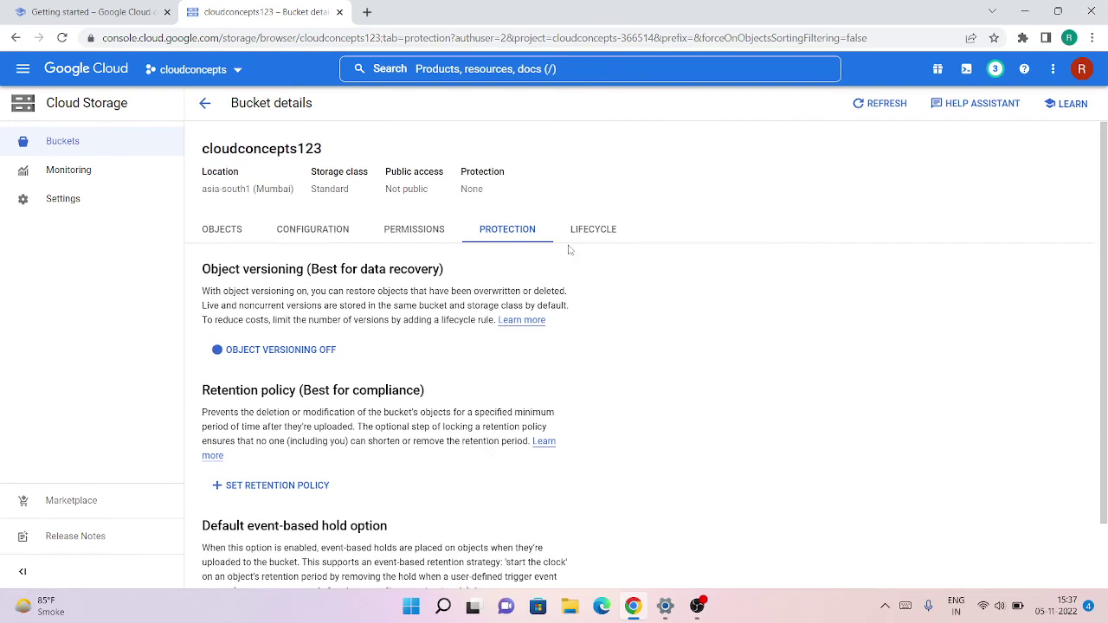
Try adding a lifecycle rule to the bucket with the action that sets the storage class to Coldline.
left_click(600, 223)
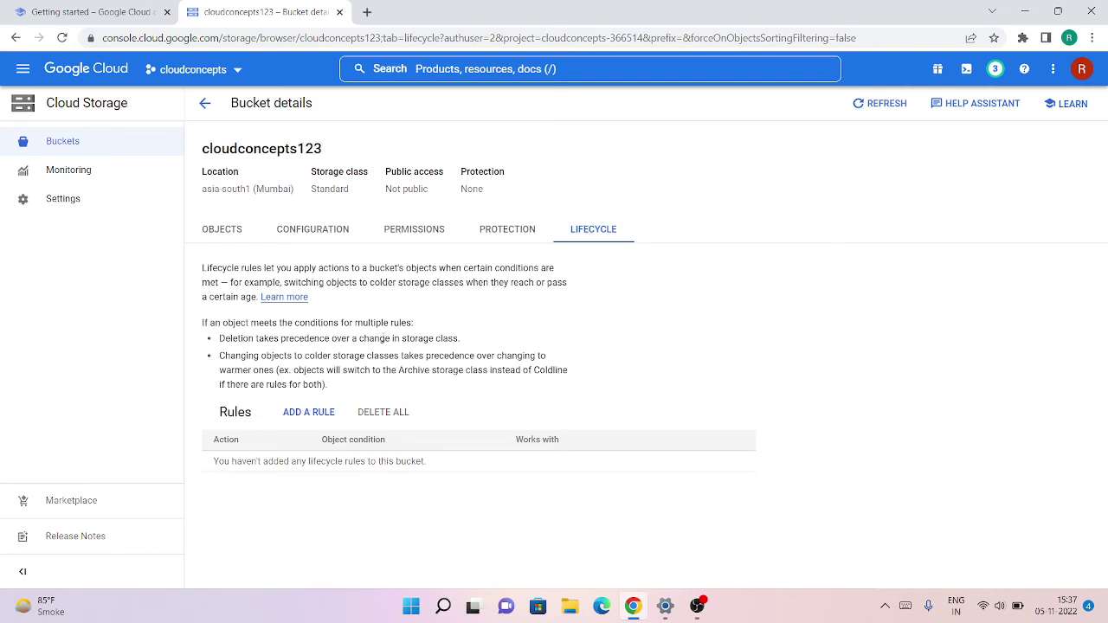
left_click(311, 412)
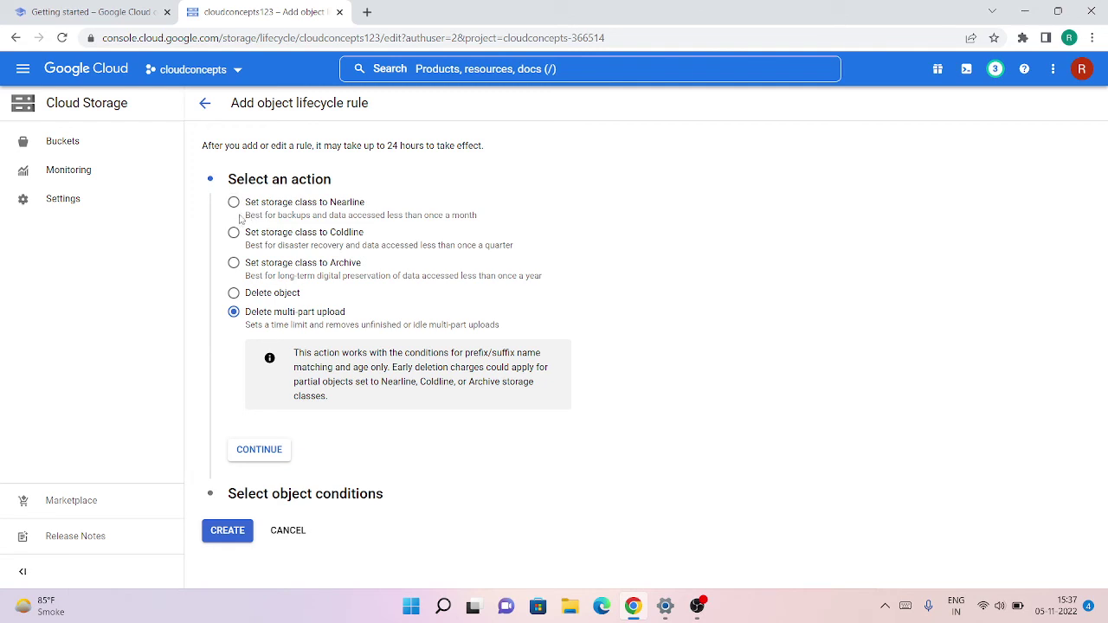
left_click(275, 267)
left_click(273, 246)
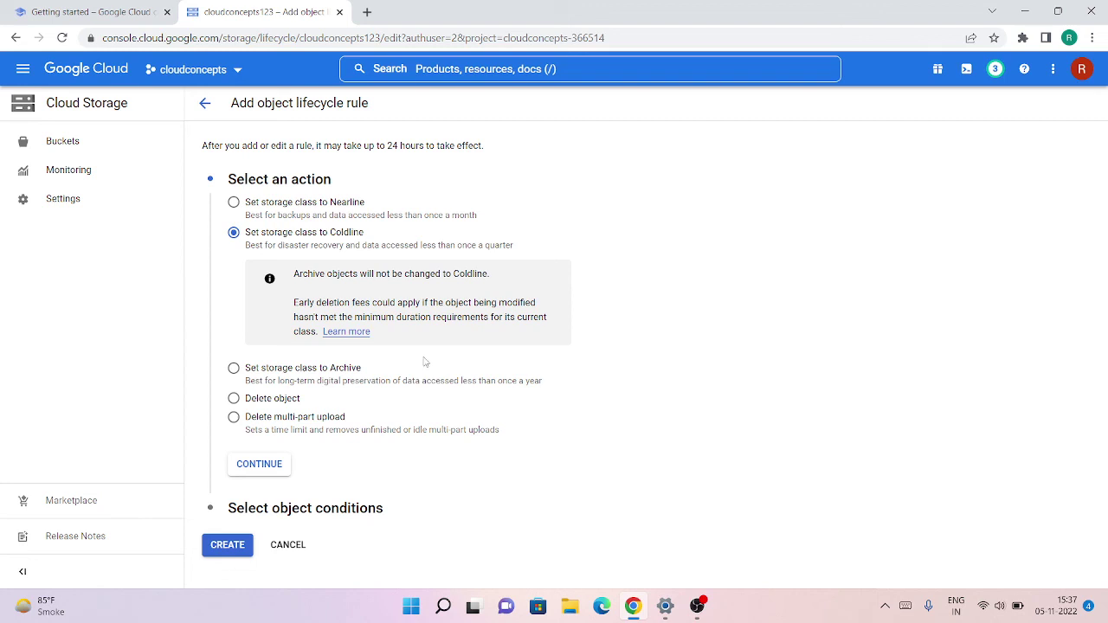
left_click(250, 464)
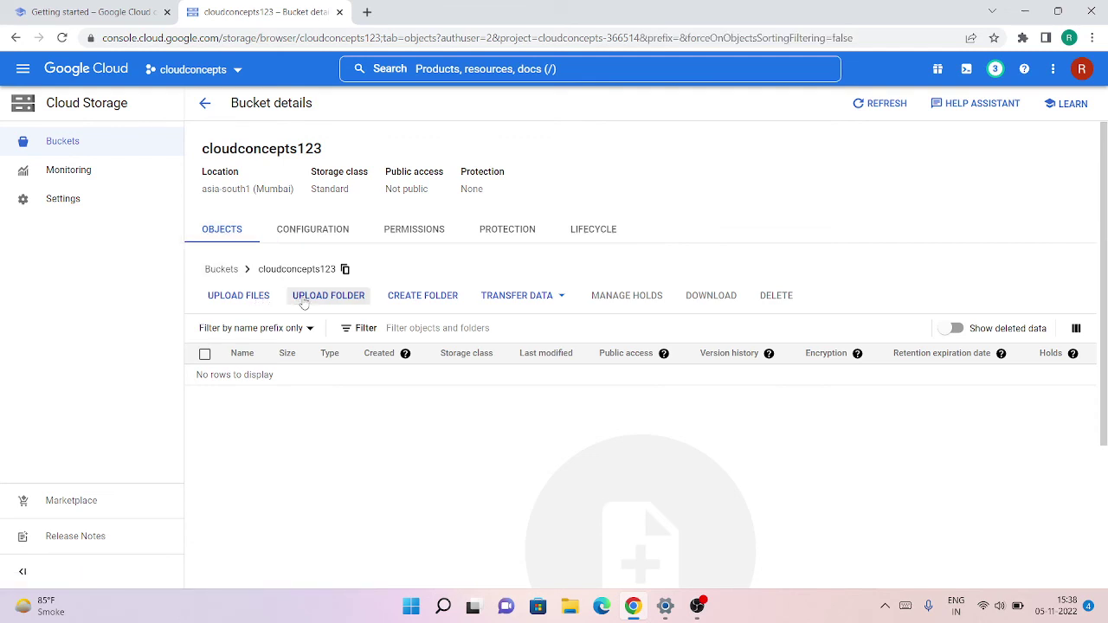
View the data transfer options for the bucket's objects without choosing one.
left_click(509, 298)
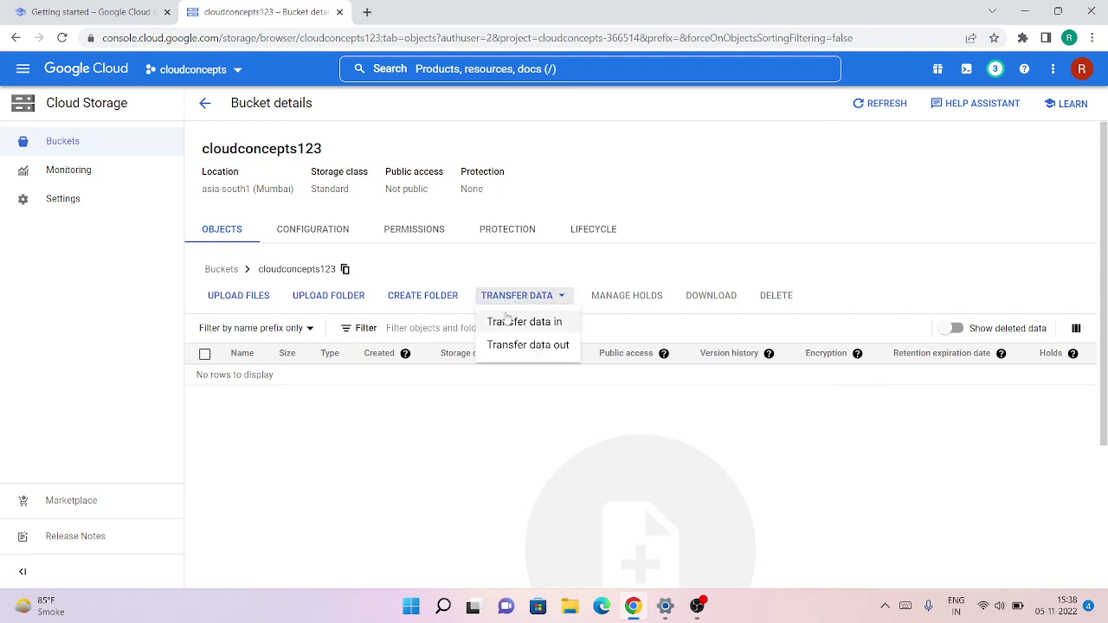
left_click(616, 283)
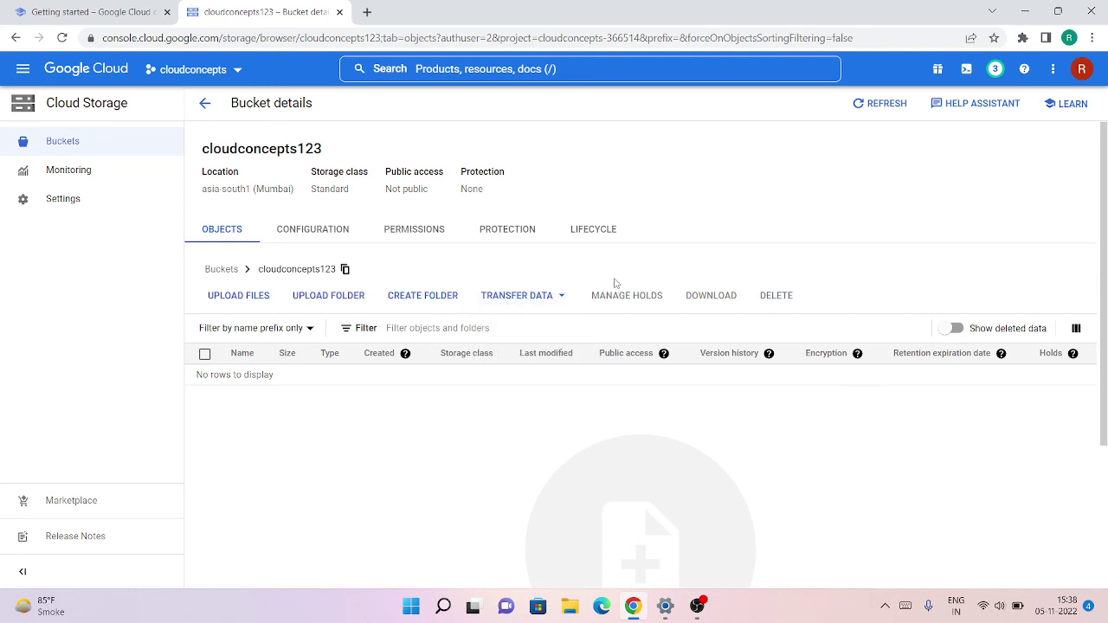